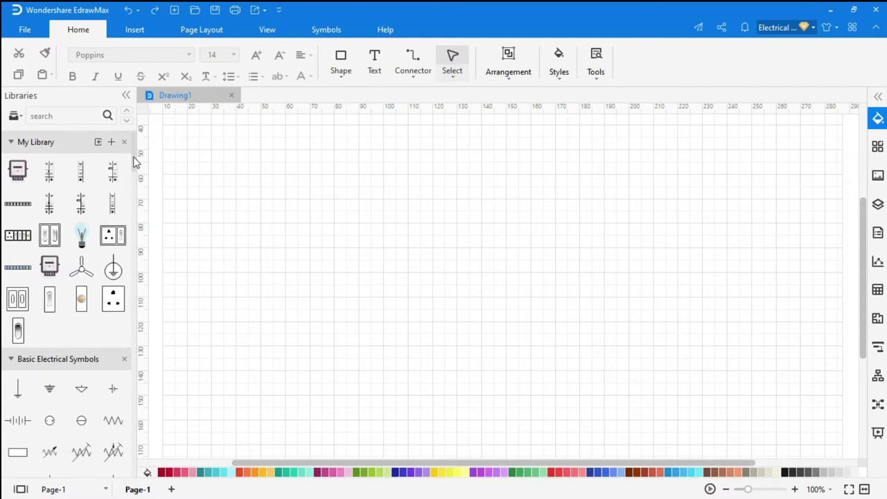
- Load the Wall Shell and Structure, Doors and Windows, and Bedroom symbol libraries from the Floor Plan category
click(14, 115)
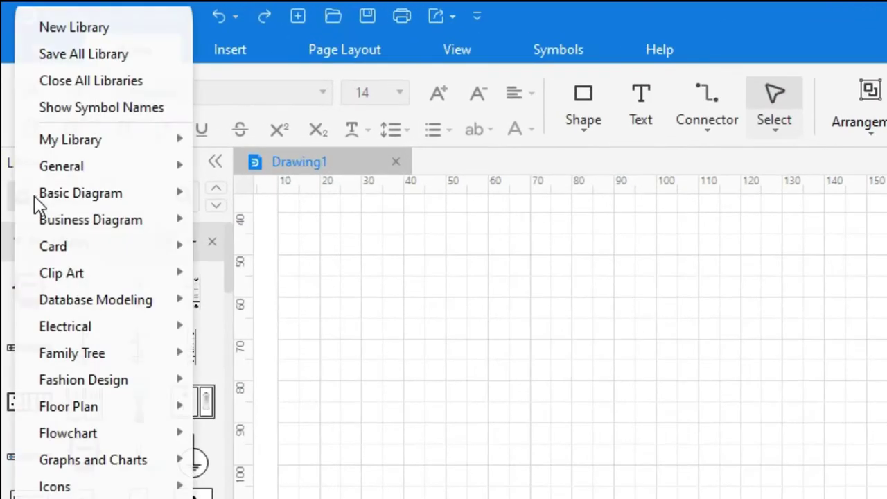
click(122, 404)
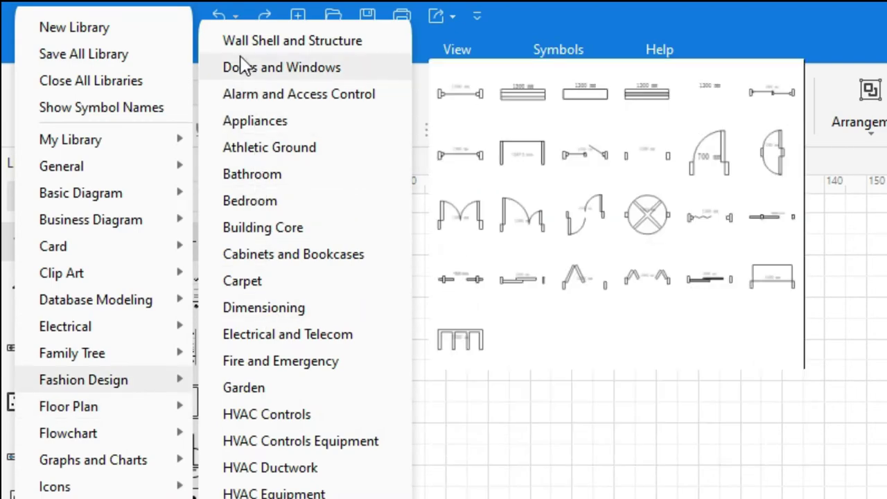
click(241, 45)
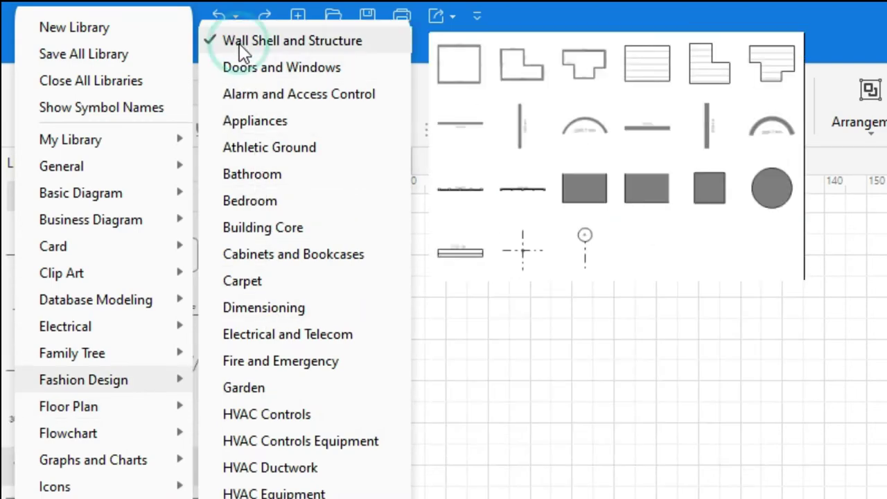
click(244, 70)
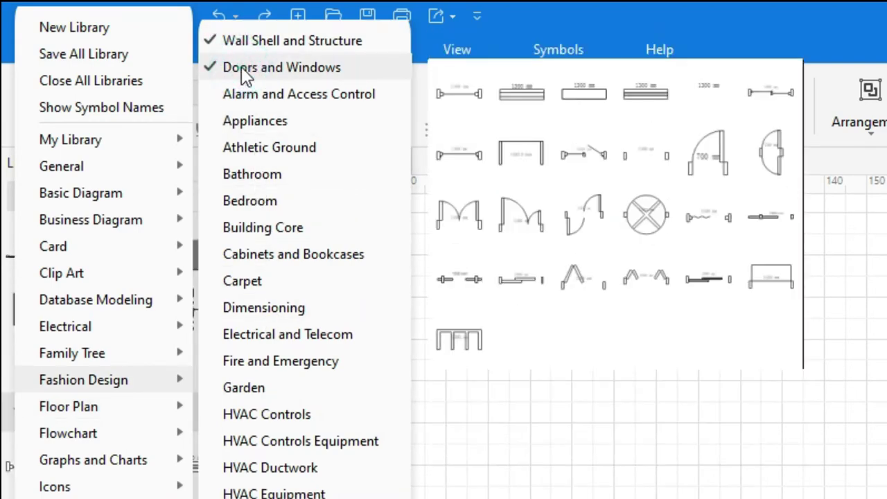
click(271, 202)
click(817, 308)
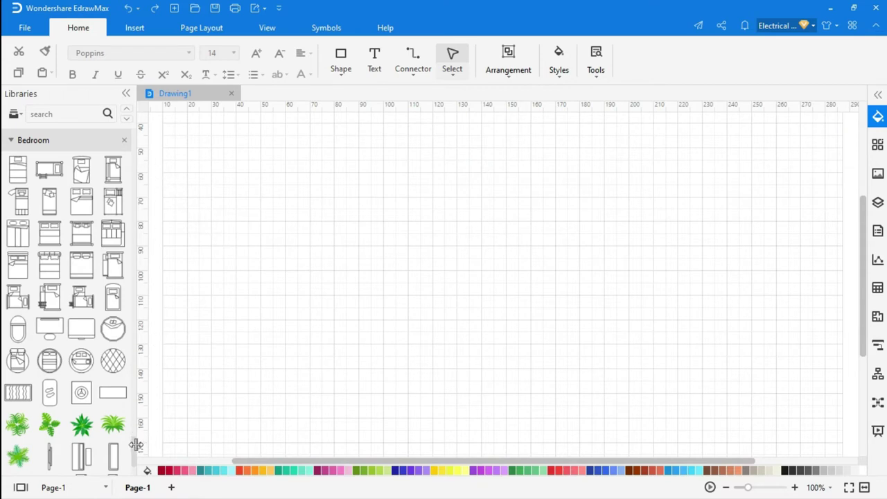
- Place a rectangular room from the Wall Shell and Structure library, about 7000 by 6140 mm, and fit the page in view
drag(134, 445, 134, 388)
drag(308, 260, 379, 261)
drag(379, 261, 380, 262)
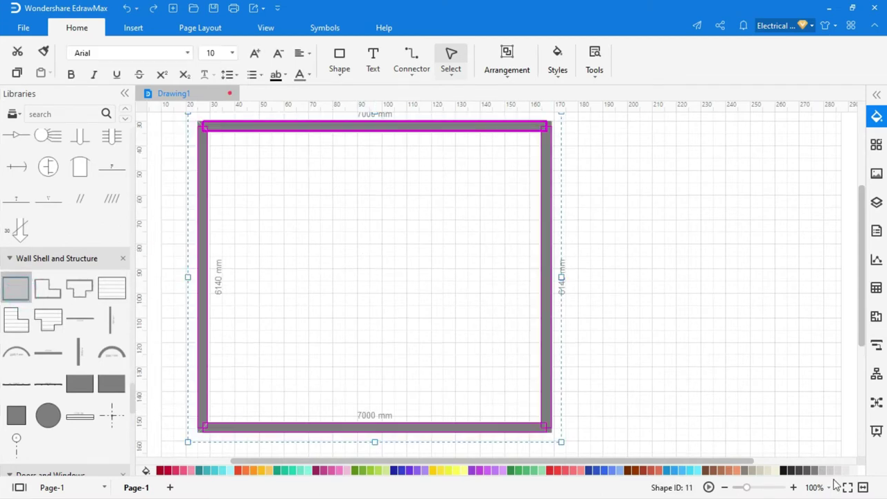
click(849, 487)
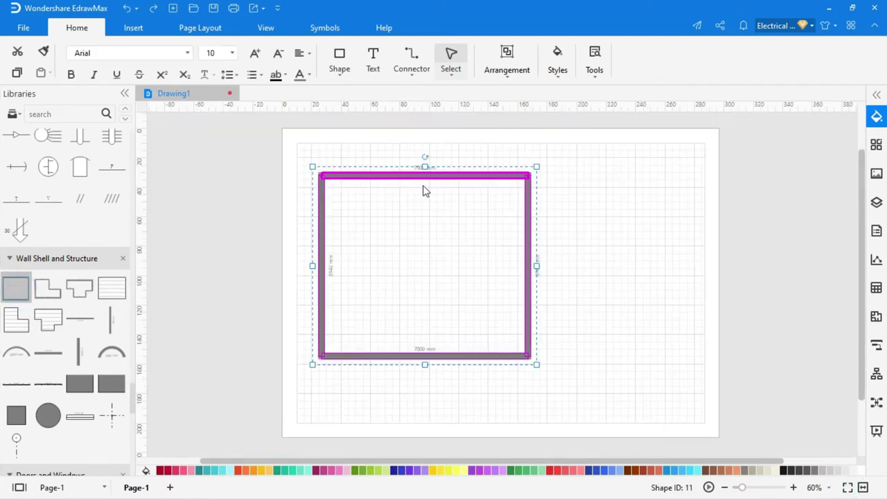
- Reposition the room on the page and enlarge it to about 11000 mm wide by 7170 mm high
drag(425, 192, 493, 208)
drag(601, 282, 670, 282)
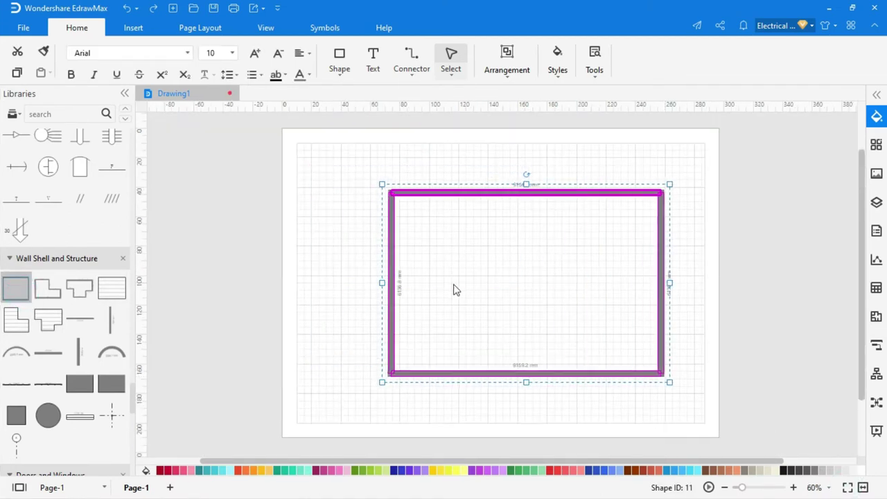
drag(382, 282, 328, 283)
drag(498, 382, 497, 412)
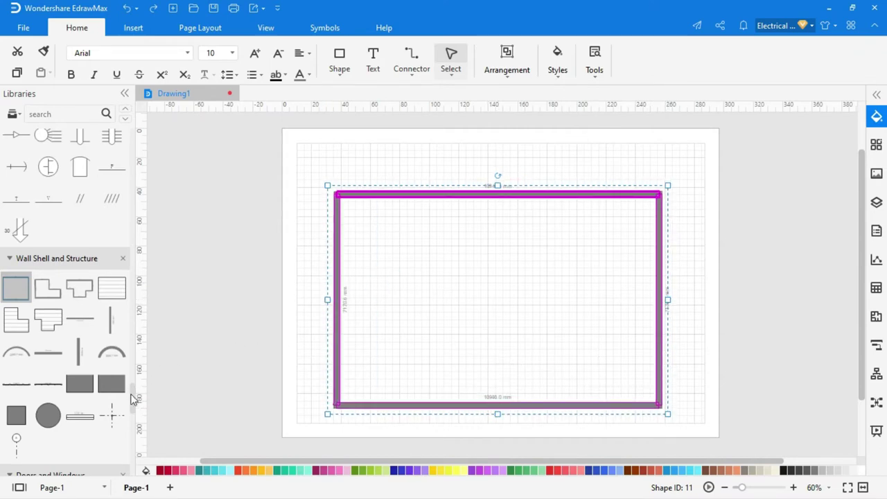
- Insert a single swing door at the upper end of the room's right wall, opening inward
scroll(133, 399, down, 5)
drag(79, 377, 686, 212)
drag(596, 198, 564, 220)
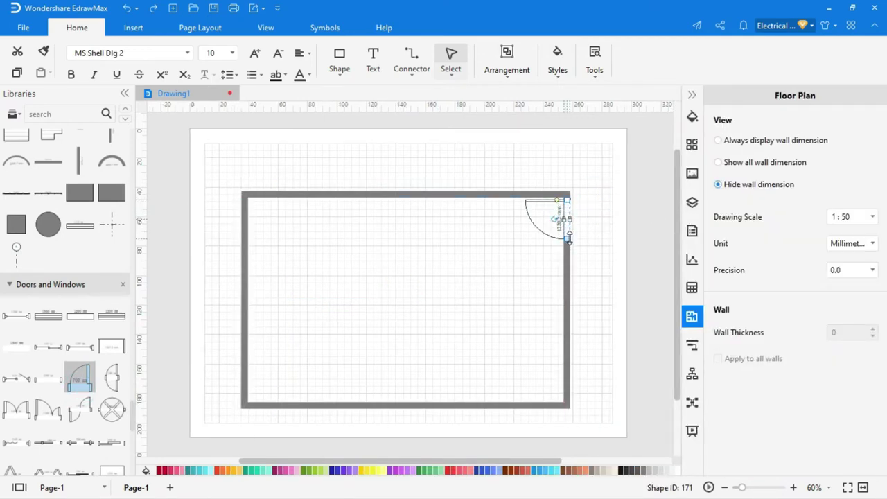
click(604, 259)
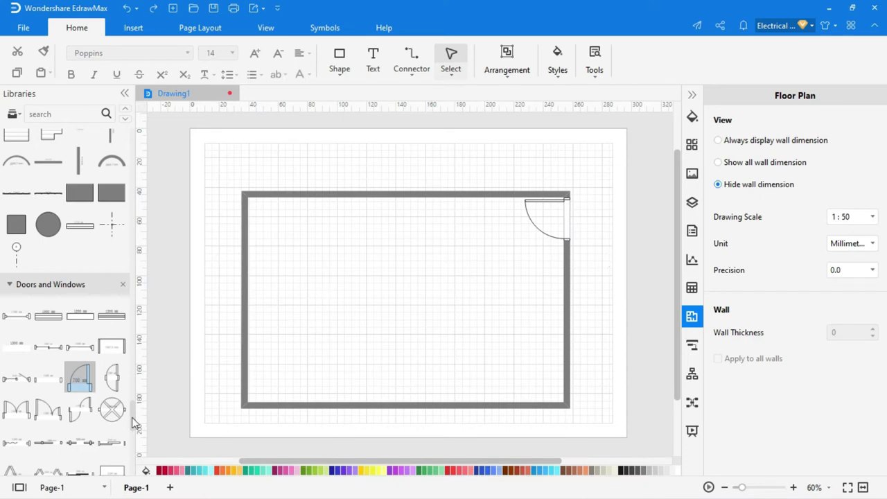
- Add a double bed centred against the bottom wall, turned so its pillows face the wall, and adjust its size
mouse_move(132, 419)
mouse_down()
mouse_move(133, 427)
mouse_move(133, 405)
mouse_move(133, 434)
mouse_up()
drag(80, 393, 388, 342)
drag(389, 302, 390, 389)
drag(390, 345, 396, 354)
mouse_move(422, 381)
mouse_down()
mouse_move(432, 393)
mouse_move(425, 385)
mouse_up()
drag(403, 354, 408, 366)
click(461, 356)
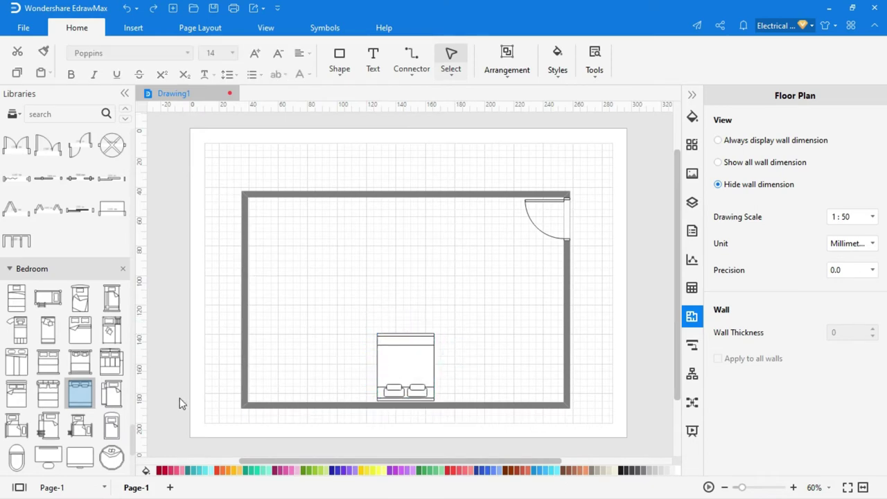
- Place two light bulbs from My Library at mid-height near the left and right walls, both pointing inward
drag(133, 436, 132, 142)
drag(79, 232, 274, 291)
drag(268, 252, 531, 291)
click(602, 277)
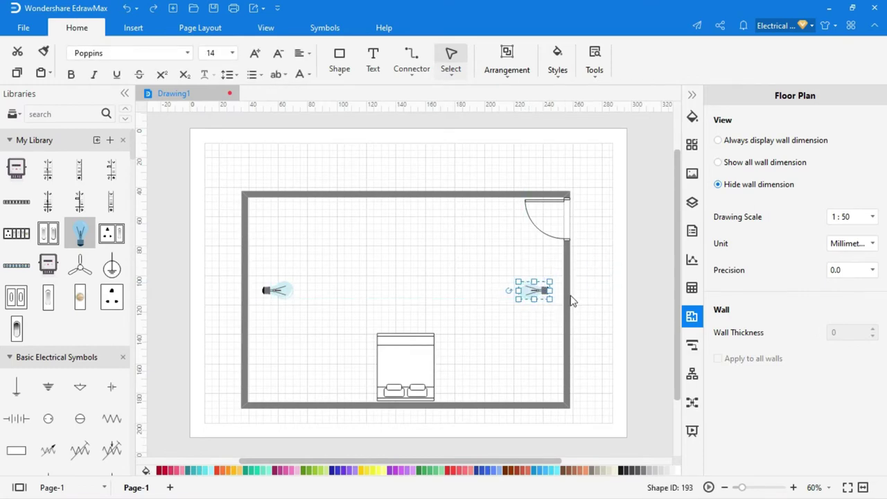
click(593, 312)
- Place a ceiling fan from My Library in the middle of the room above the bed and shrink it
drag(79, 265, 406, 280)
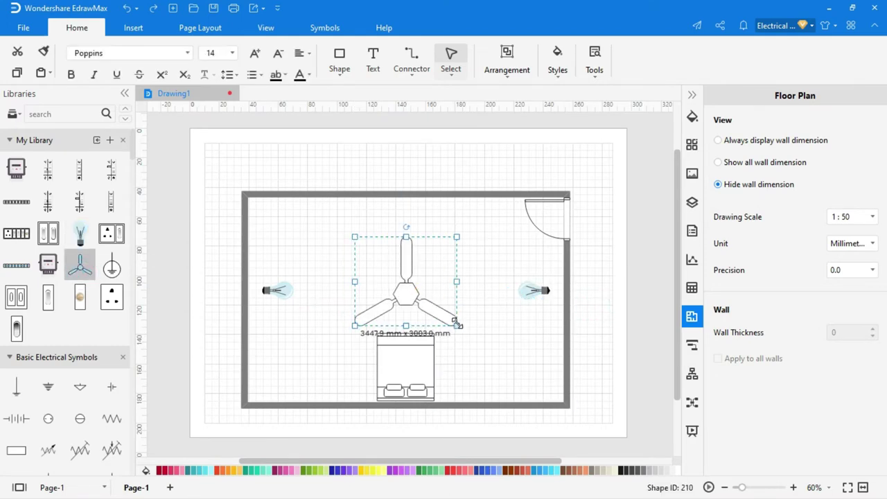
drag(457, 324, 434, 308)
click(477, 352)
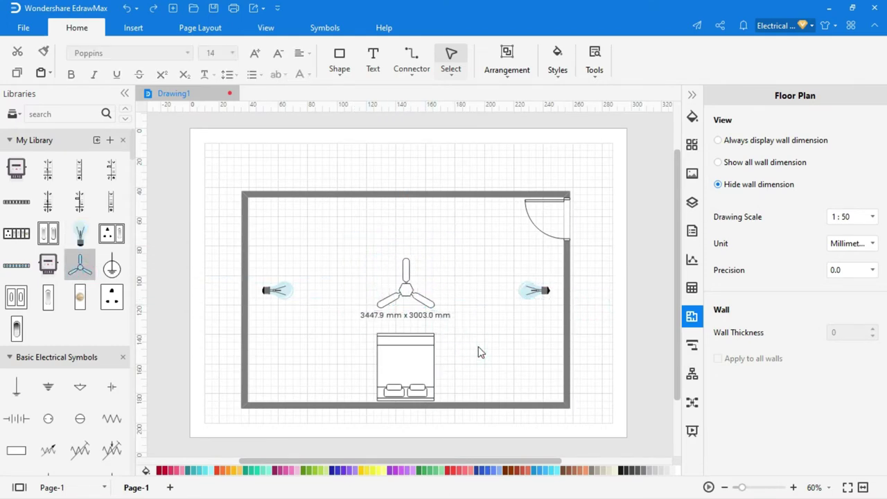
- Draw a tall rectangle above and right of the fan, about 10 mm wide and 25 mm high on the page rulers
click(339, 59)
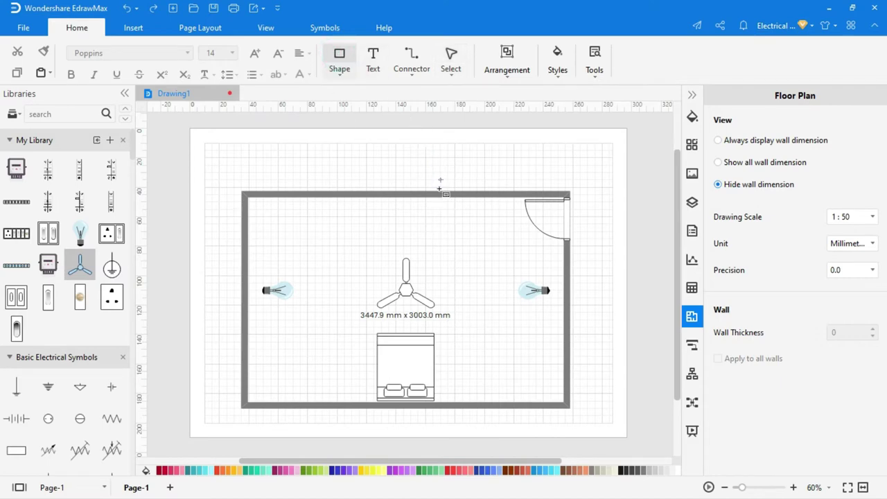
drag(439, 209, 463, 250)
scroll(463, 251, up, 5)
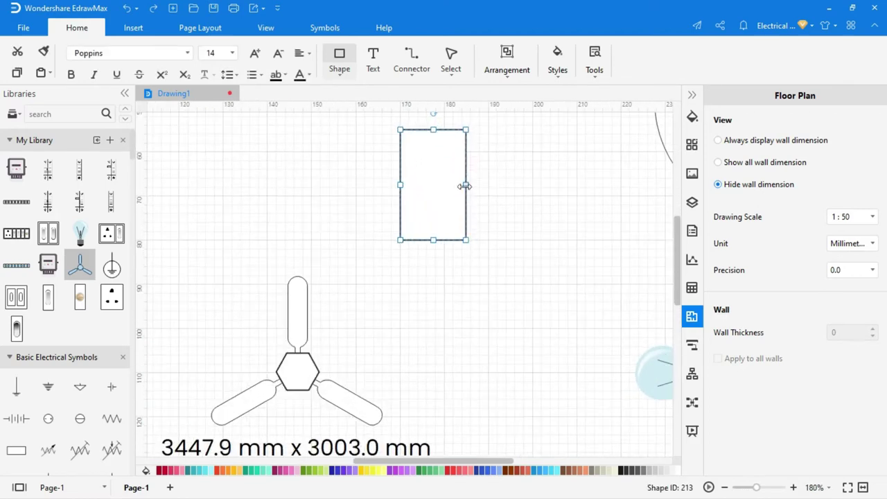
drag(467, 186, 442, 191)
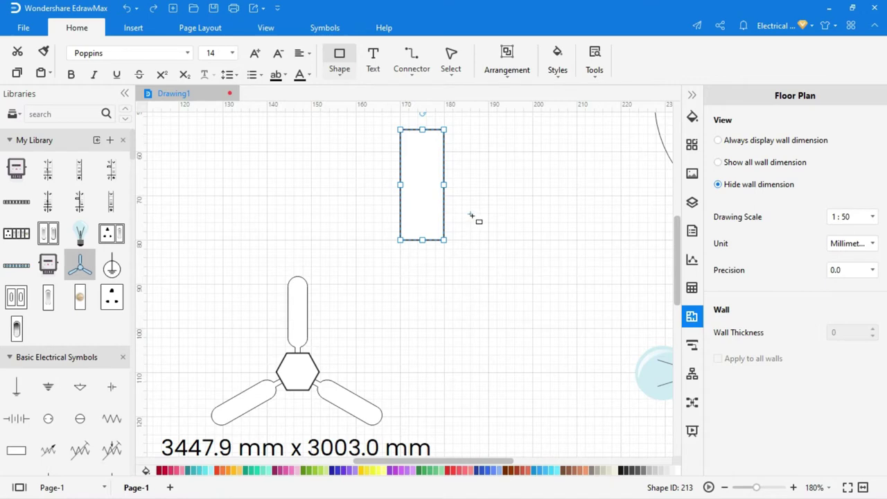
click(471, 216)
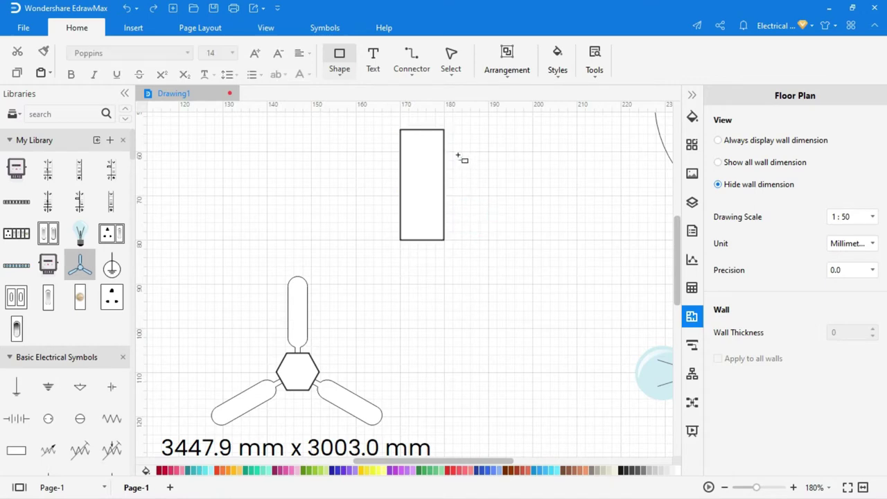
- Draw a smaller rectangle beside the tall one, about 5 by 12.5 mm, and round its corners to 6 mm
scroll(457, 156, up, 2)
drag(460, 260, 487, 323)
click(795, 96)
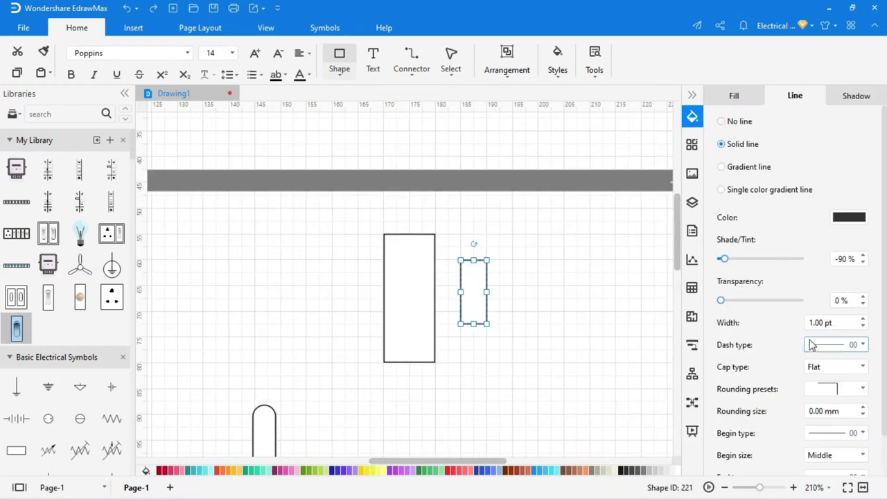
click(828, 389)
click(788, 451)
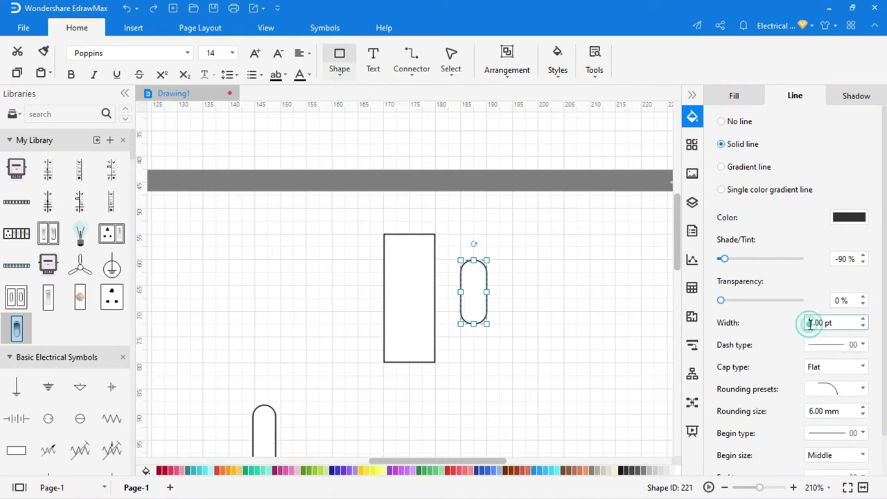
- Set the rounded shape's outline width to 1.5 pt
drag(809, 323, 836, 346)
text(1.5)
key(Return)
mouse_move(478, 281)
mouse_down()
mouse_move(477, 298)
mouse_move(479, 285)
mouse_up()
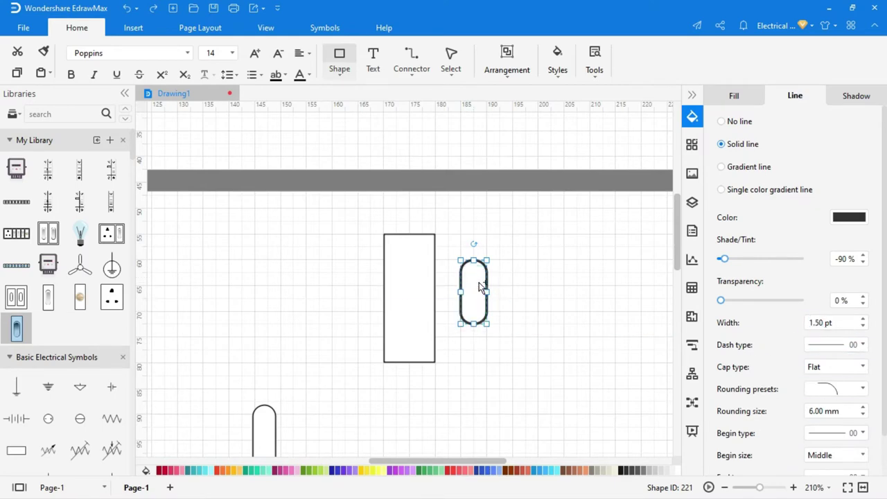
- Duplicate the rounded capsule and resize the copy to fit inside the original, leaving a gap at the top
scroll(480, 284, up, 4)
drag(469, 236, 469, 248)
click(457, 302)
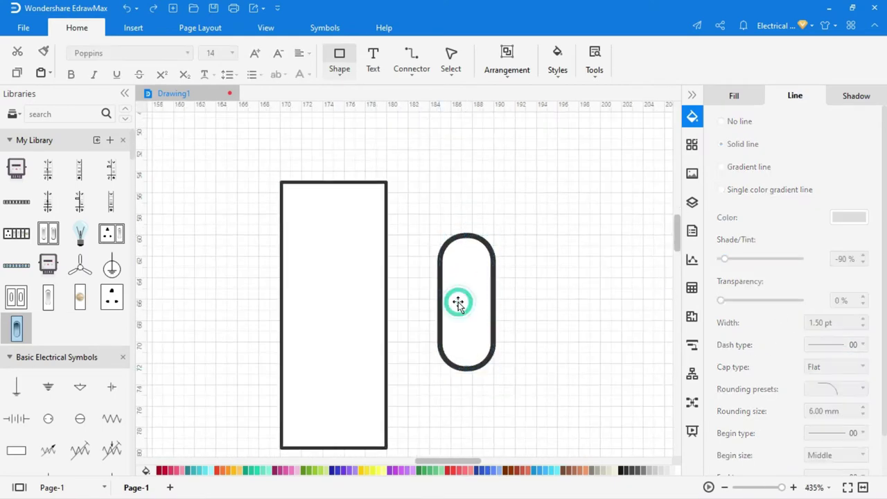
key(ctrl+d)
drag(471, 289, 445, 309)
scroll(440, 307, up, 2)
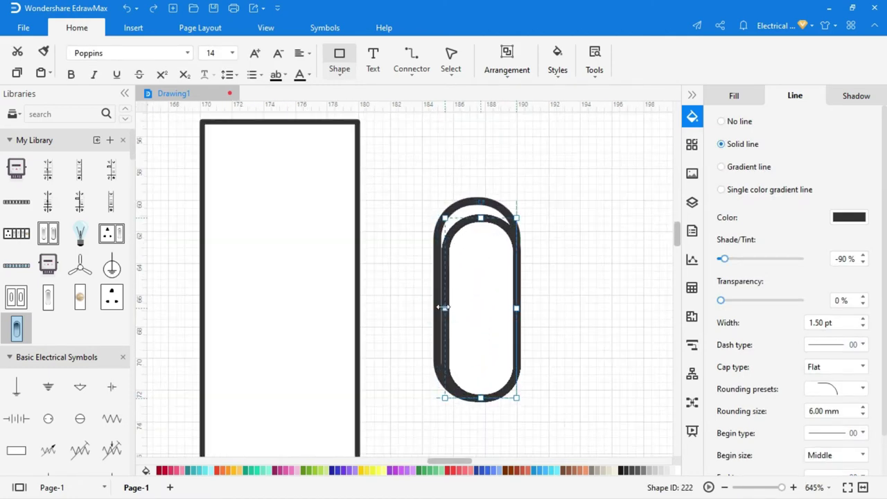
drag(517, 309, 508, 309)
click(457, 272)
click(507, 302)
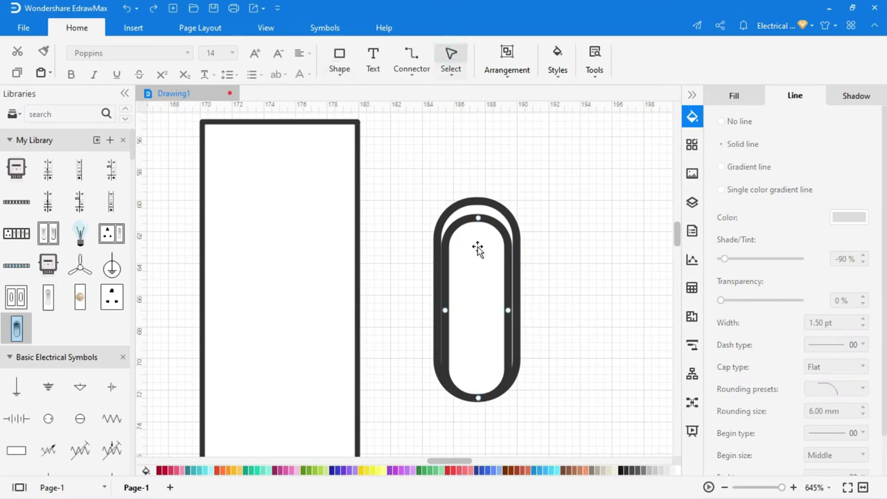
- Remove the inner capsule's outline and give it a black-to-light-grey single color gradient fill with the middle stop at 52 %
scroll(512, 305, up, 2)
click(744, 124)
click(734, 96)
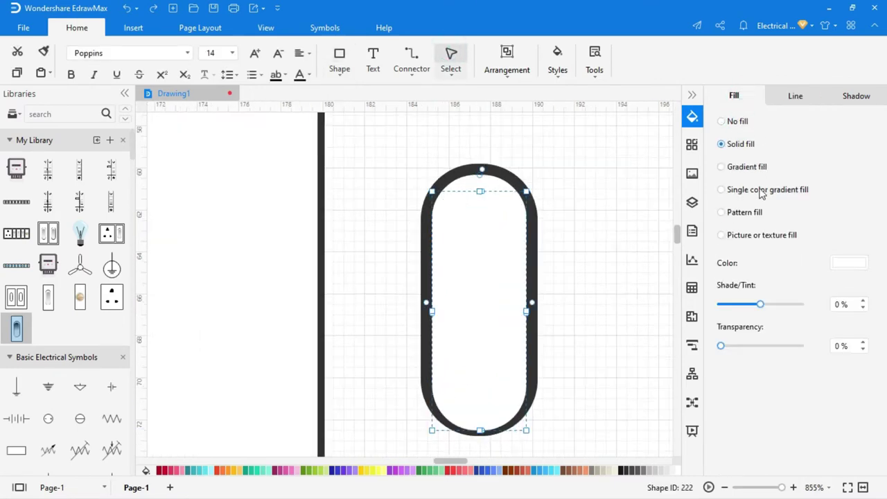
click(757, 189)
mouse_move(803, 352)
mouse_down()
mouse_move(787, 362)
mouse_move(799, 360)
mouse_up()
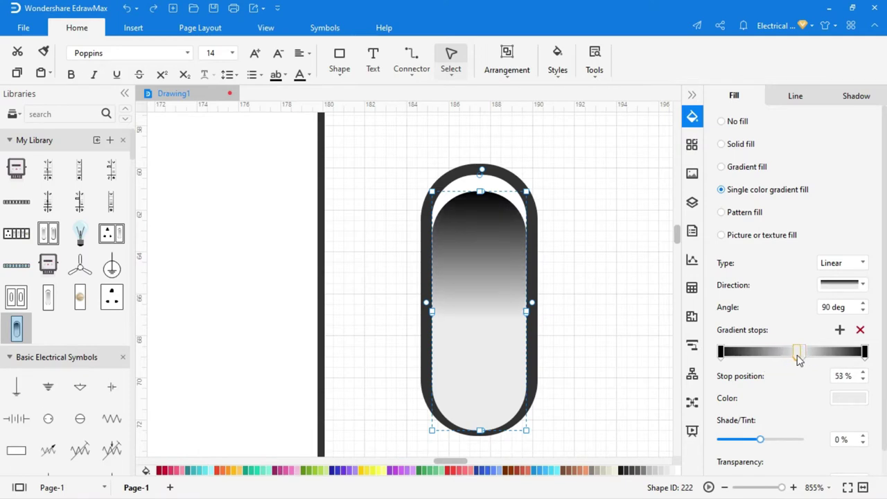
- Group the two capsules and centre the group inside the tall rectangle
scroll(463, 236, down, 6)
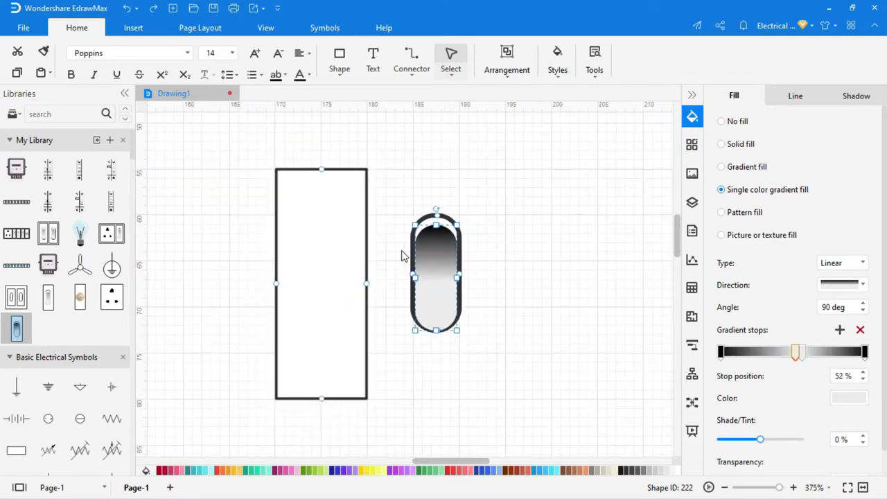
drag(402, 208, 469, 348)
right_click(420, 253)
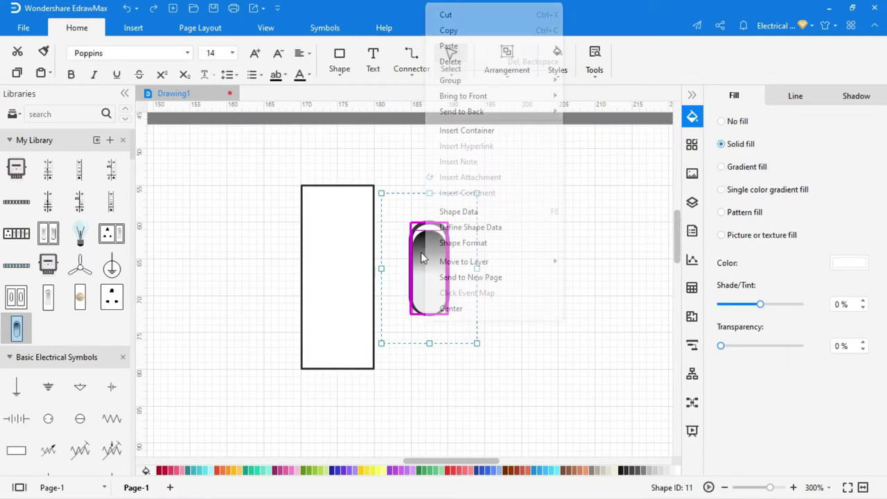
mouse_move(508, 81)
click(579, 86)
drag(428, 261, 344, 273)
click(410, 297)
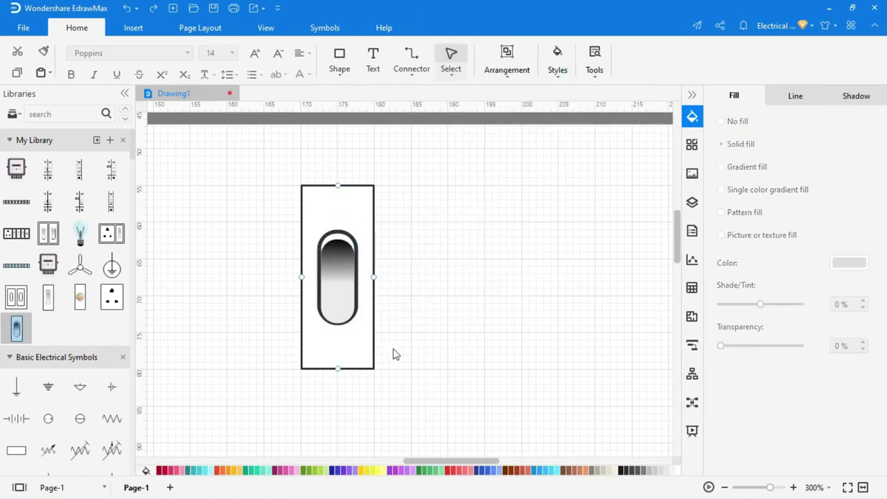
- Group the tall rectangle with the capsules as one switch and move it slightly to the right
drag(410, 389, 291, 196)
right_click(306, 202)
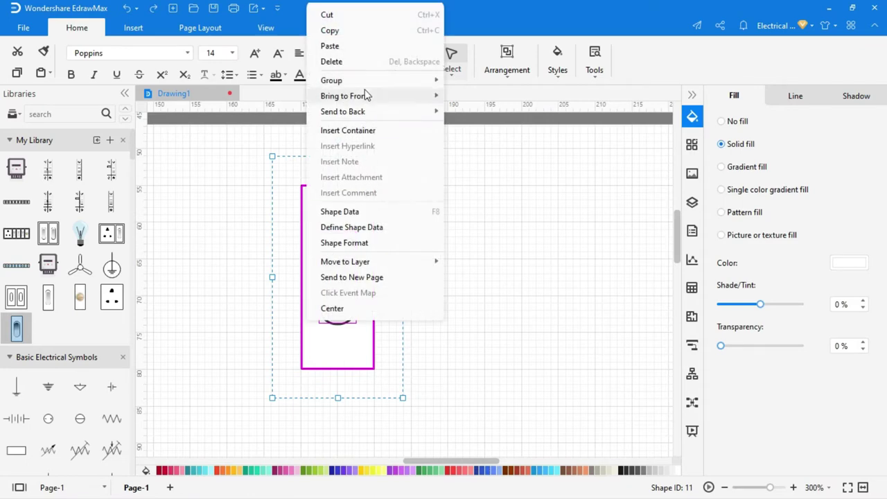
mouse_move(388, 80)
click(460, 87)
click(465, 148)
click(333, 219)
drag(333, 220, 357, 220)
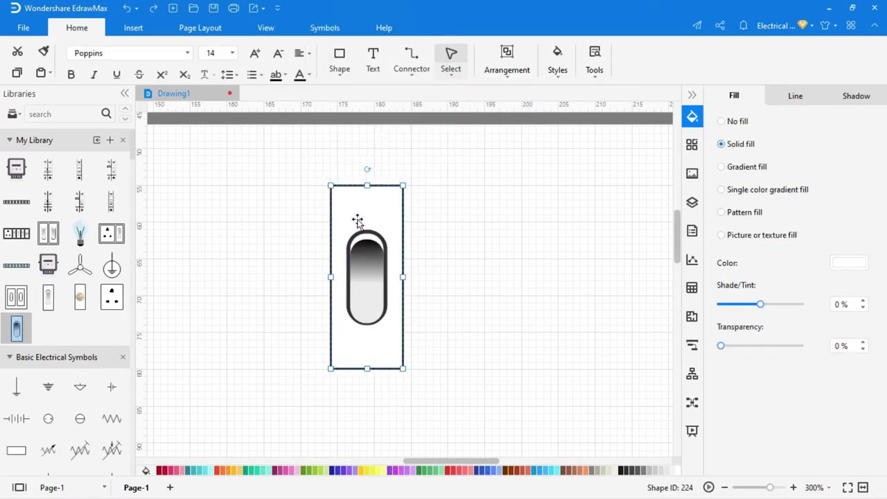
- Place a three-pin socket from My Library left of the switch, aligned with it and matching its height
scroll(357, 220, down, 5)
drag(112, 296, 307, 263)
scroll(307, 264, up, 4)
drag(228, 347, 295, 294)
click(485, 303)
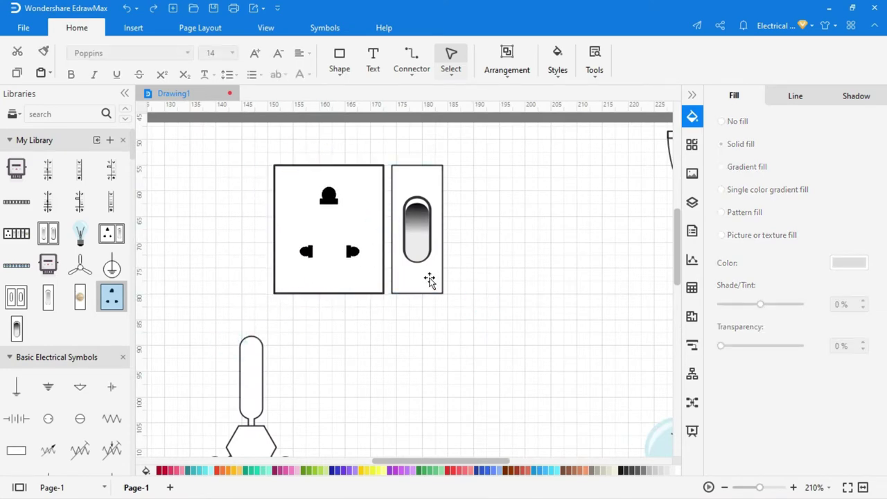
- Duplicate the switch three times, spread the copies in a row beside it, and move the socket away to make room
click(429, 279)
key(ctrl+d)
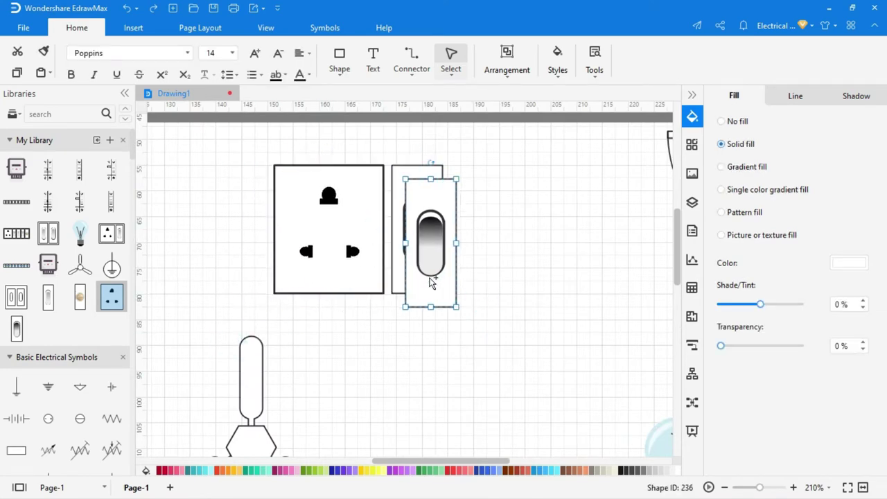
key(ctrl+d)
key(ctrl+d)
drag(450, 280, 574, 241)
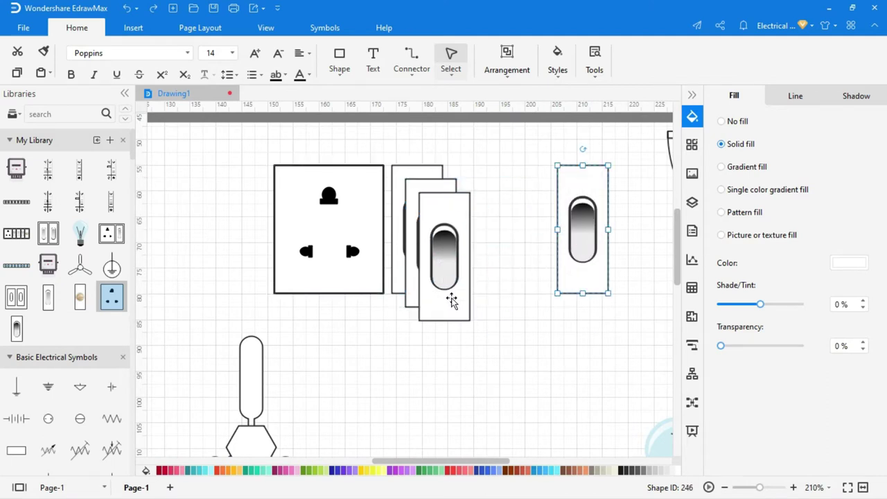
drag(451, 299, 535, 299)
drag(452, 272, 486, 257)
drag(349, 232, 314, 231)
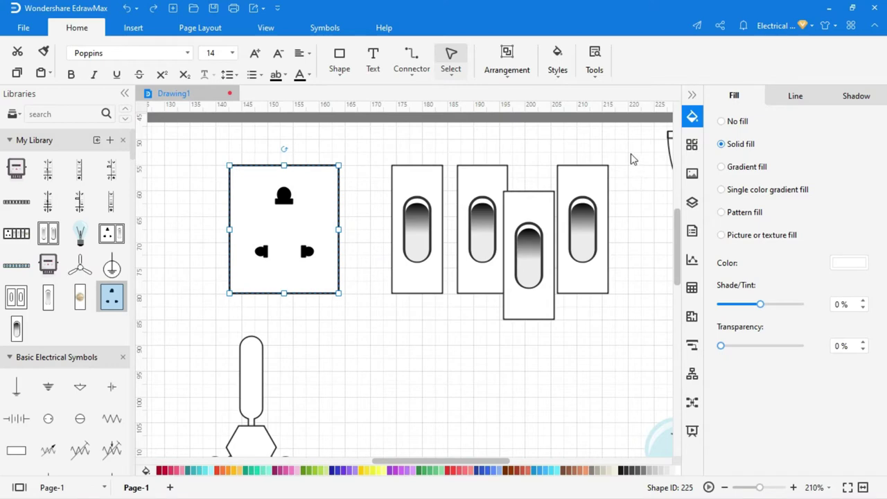
drag(591, 190, 619, 190)
- Align the socket and the four switches by their vertical middles and distribute them evenly horizontally
drag(654, 154, 162, 340)
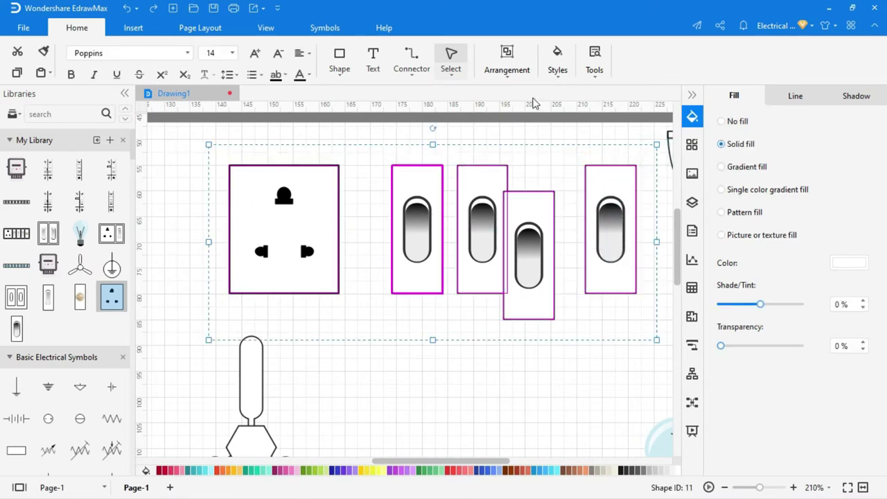
click(511, 77)
click(568, 111)
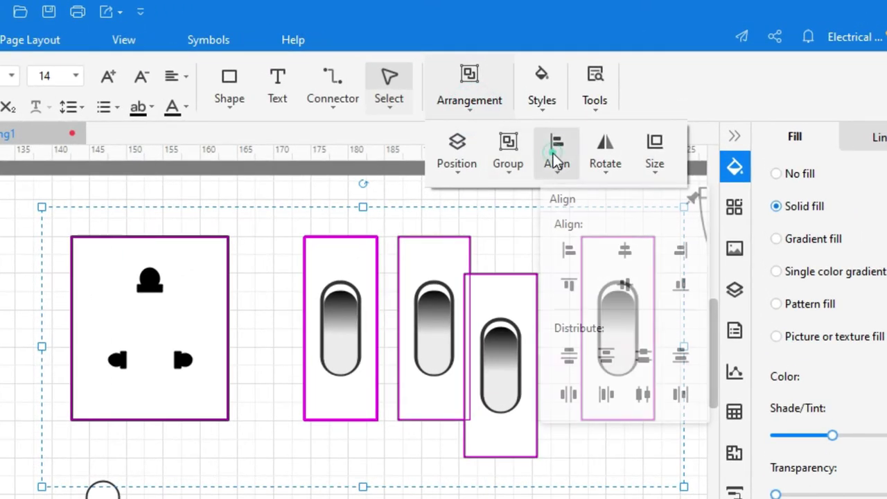
click(624, 285)
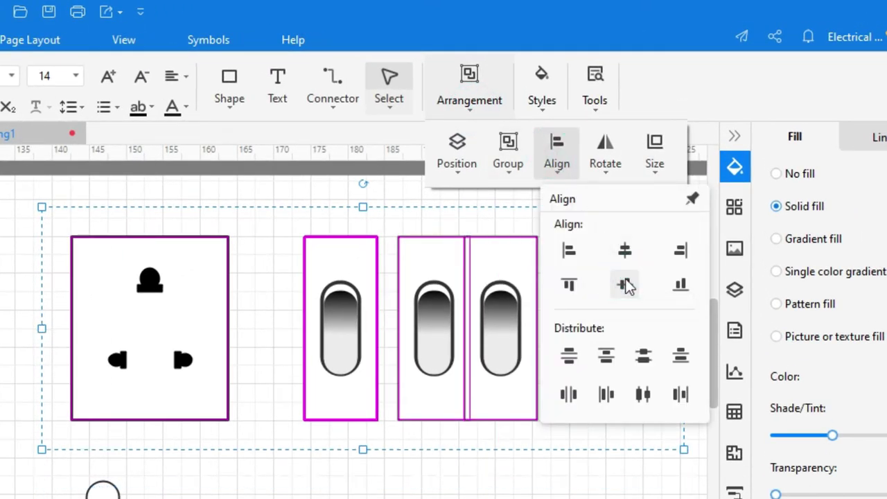
click(568, 393)
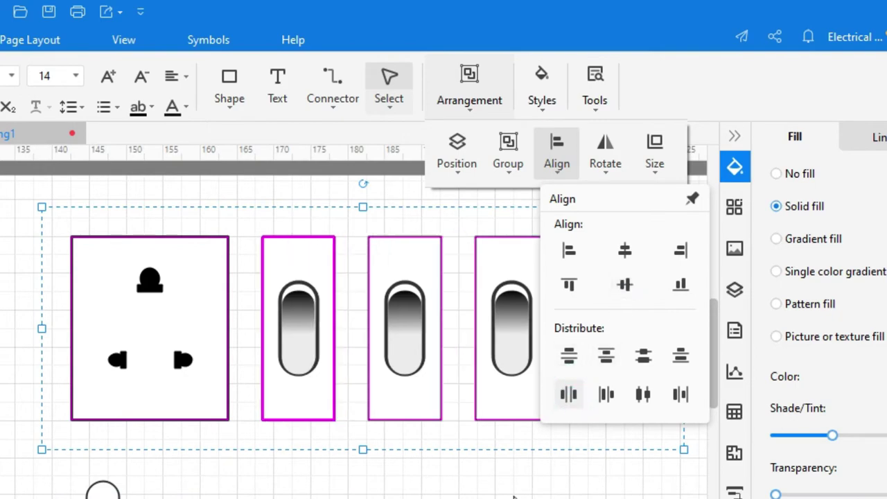
click(510, 388)
- Draw a rectangle enclosing the socket and four switches and send it to the back as the board
scroll(358, 312, down, 4)
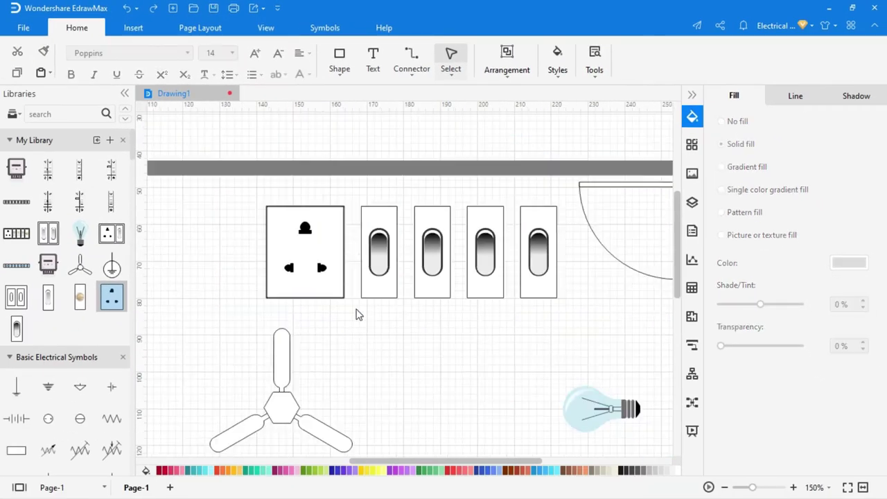
click(341, 57)
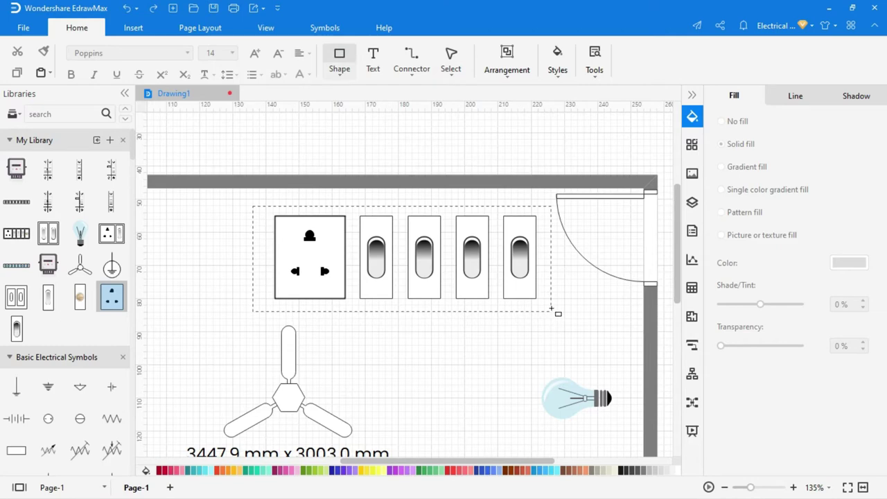
drag(551, 308, 229, 198)
right_click(550, 273)
click(595, 111)
click(584, 328)
click(450, 58)
- Move the board with its socket and switches away from the door along the upper wall and group them as one switchboard
right_click(228, 202)
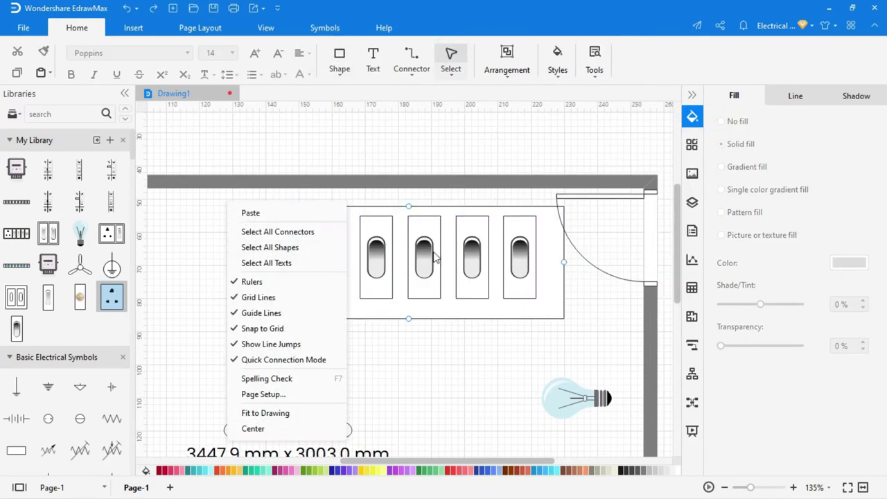
right_click(587, 324)
drag(588, 324, 223, 202)
drag(338, 233, 289, 224)
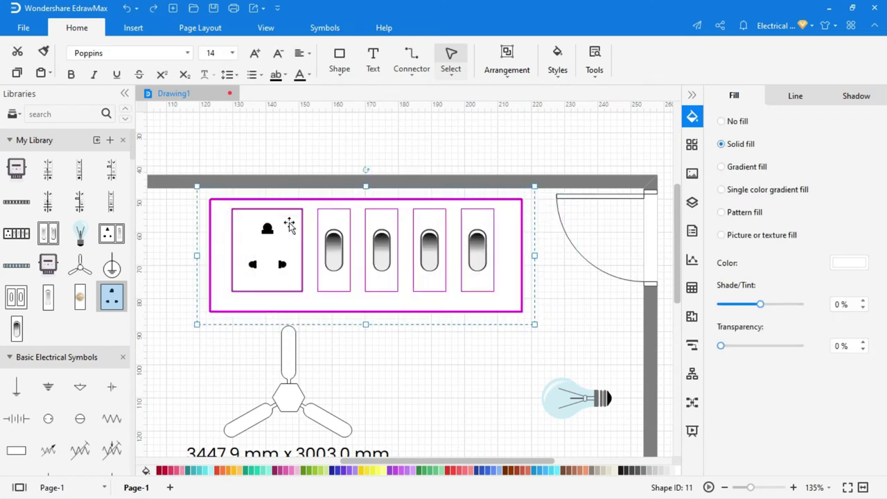
scroll(426, 188, down, 5)
drag(476, 250, 316, 193)
right_click(381, 215)
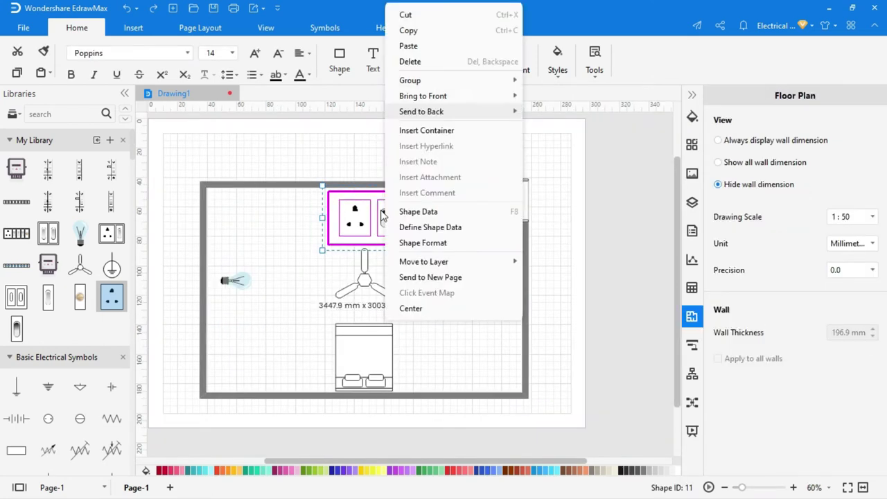
click(459, 79)
click(564, 85)
click(484, 244)
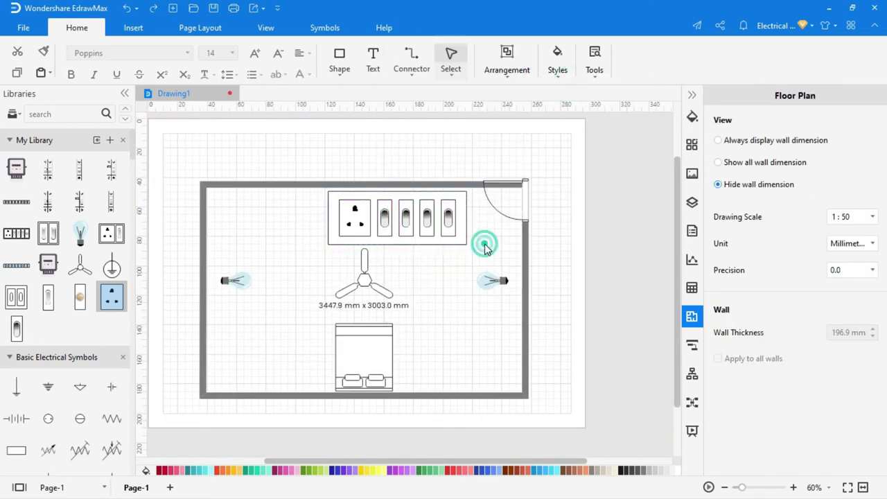
- Save the grouped switchboard as a symbol in My Library
click(410, 235)
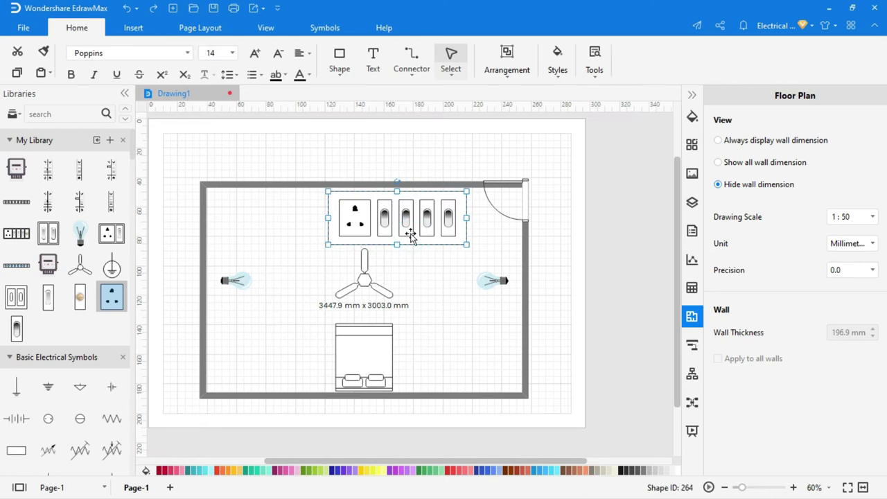
click(110, 140)
click(440, 295)
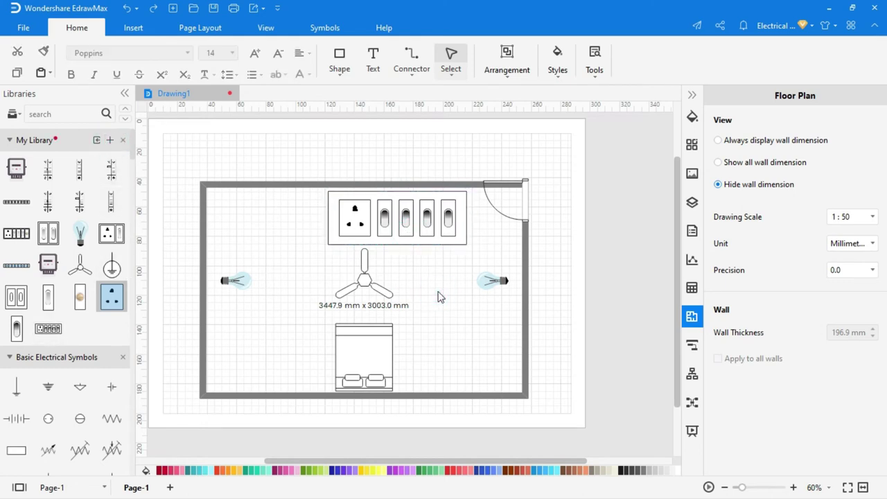
- Place a copy of the saved switchboard beside the bed, rotated 180°, and shift the bed left to make room
drag(48, 329, 445, 358)
drag(433, 311, 434, 384)
drag(351, 354, 313, 356)
click(289, 288)
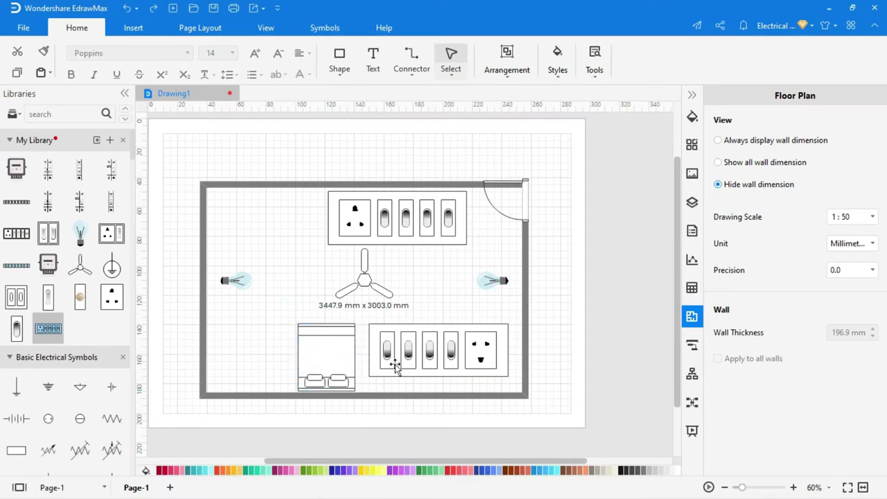
- Delete the last switch from the upper switchboard, narrow its board to fit, and move the switchboard slightly right
click(449, 232)
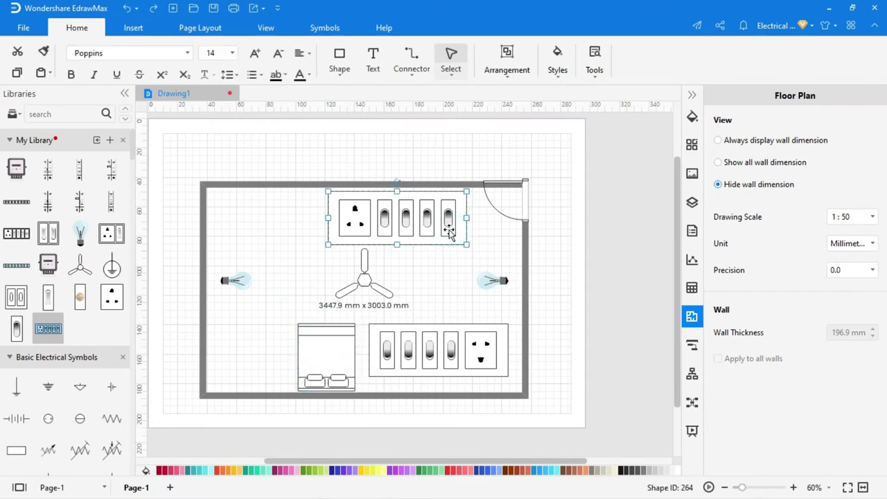
click(449, 233)
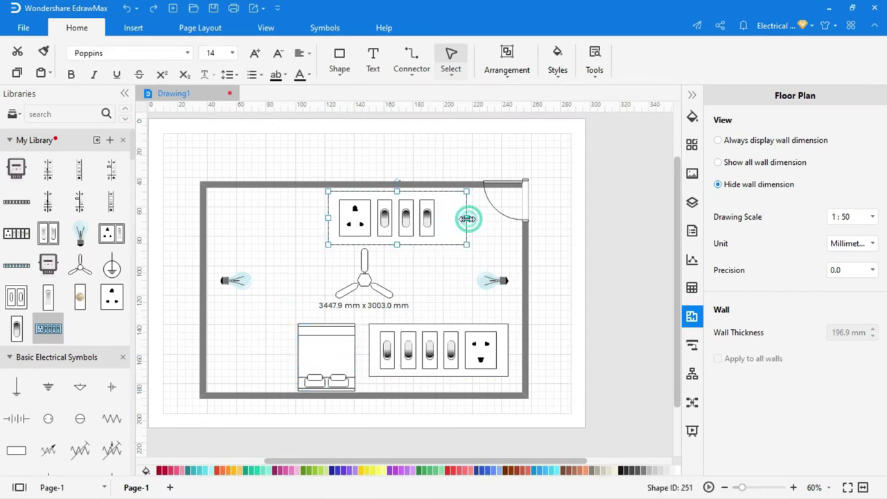
key(Delete)
mouse_move(429, 234)
mouse_down()
mouse_move(455, 225)
mouse_move(447, 235)
mouse_up()
click(550, 248)
- Move the lower switchboard against the bottom wall and delete its leftmost switch
drag(504, 364, 511, 375)
click(554, 374)
click(393, 381)
click(394, 381)
key(Delete)
- Place the round-knob regulator from My Library in the lower switchboard's empty slot, upside down, and resize it to match the switches
drag(80, 298, 340, 432)
scroll(439, 321, up, 5)
drag(677, 266, 684, 287)
drag(334, 265, 355, 379)
drag(343, 359, 348, 375)
scroll(344, 382, up, 2)
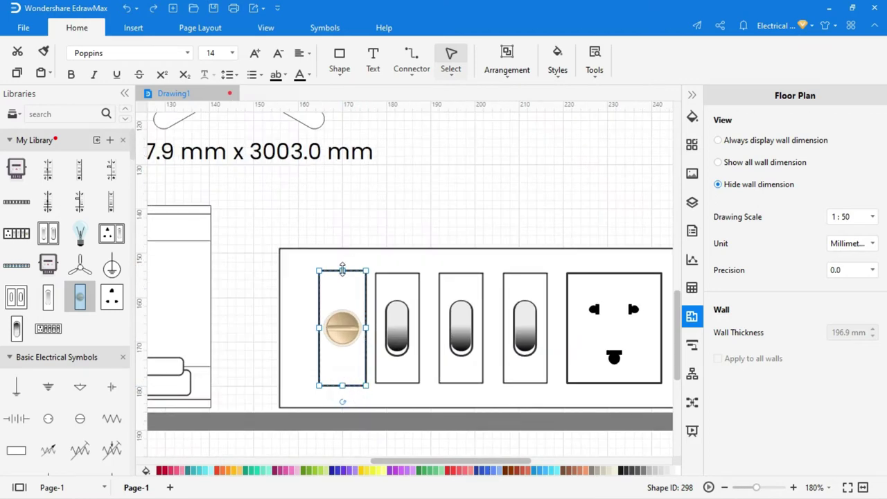
drag(343, 269, 342, 274)
drag(365, 329, 361, 330)
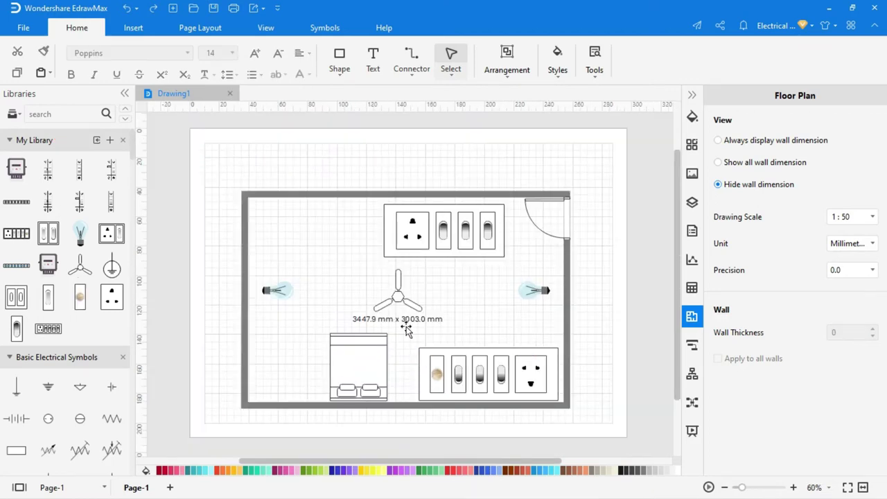
- Set the default connector line color to red in the program options and return to the drawing
click(408, 59)
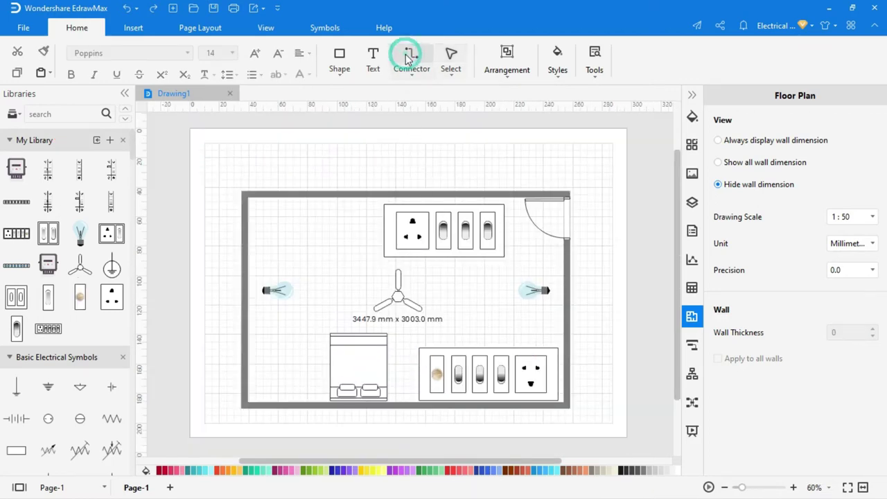
click(25, 28)
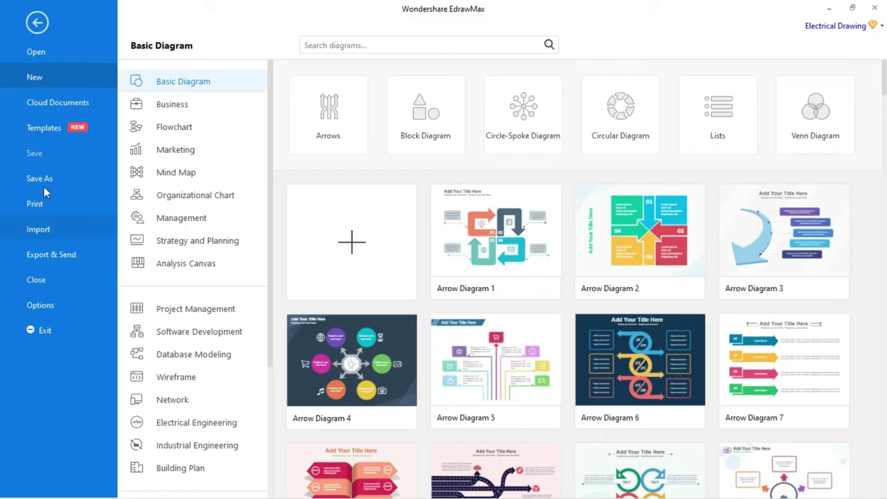
click(50, 302)
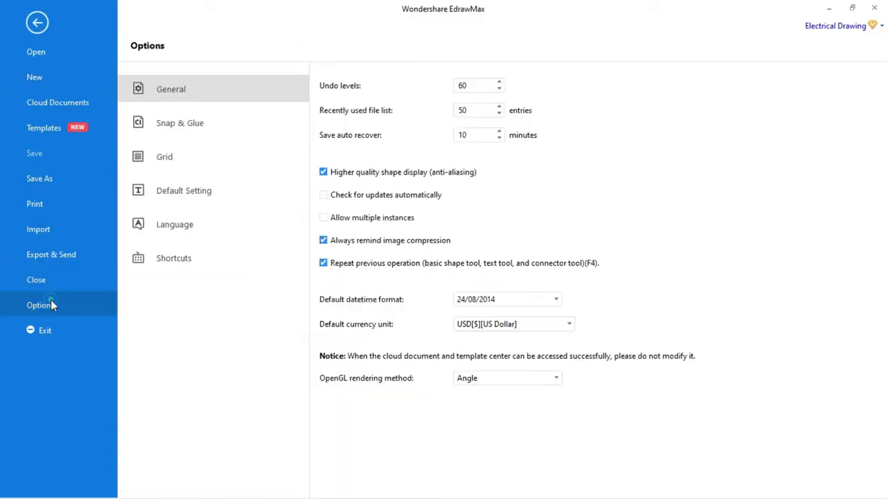
click(210, 201)
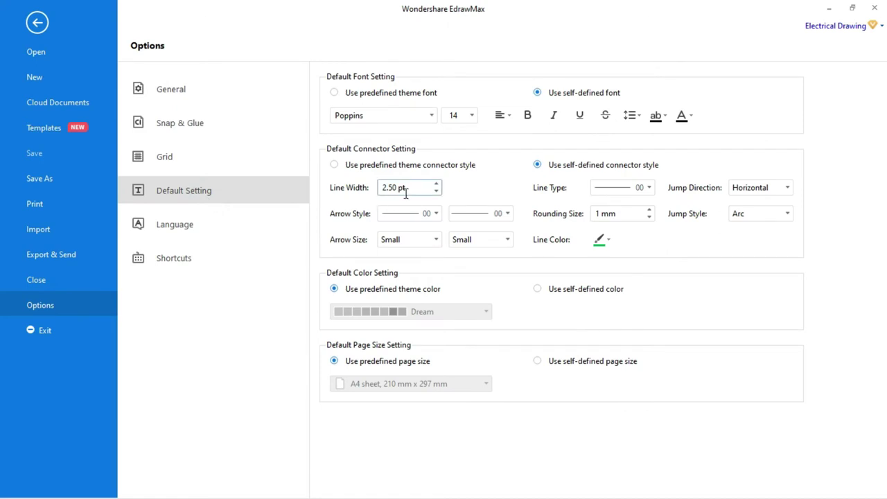
drag(391, 188, 383, 190)
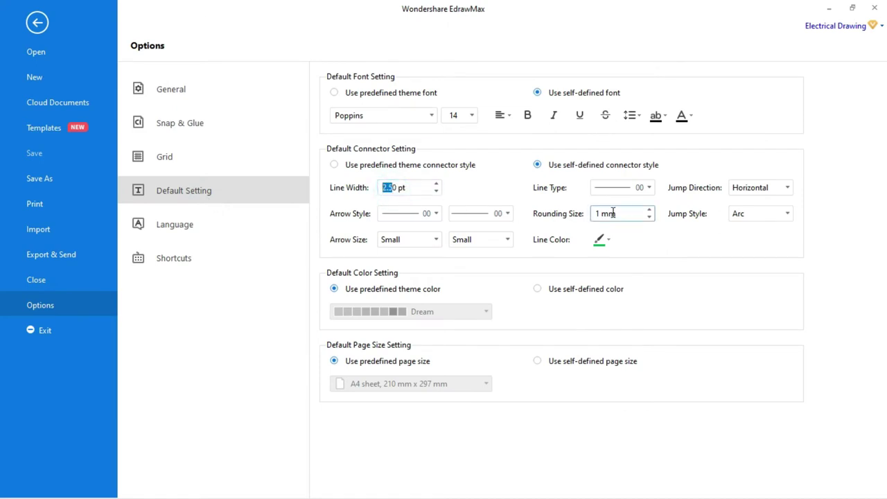
click(607, 242)
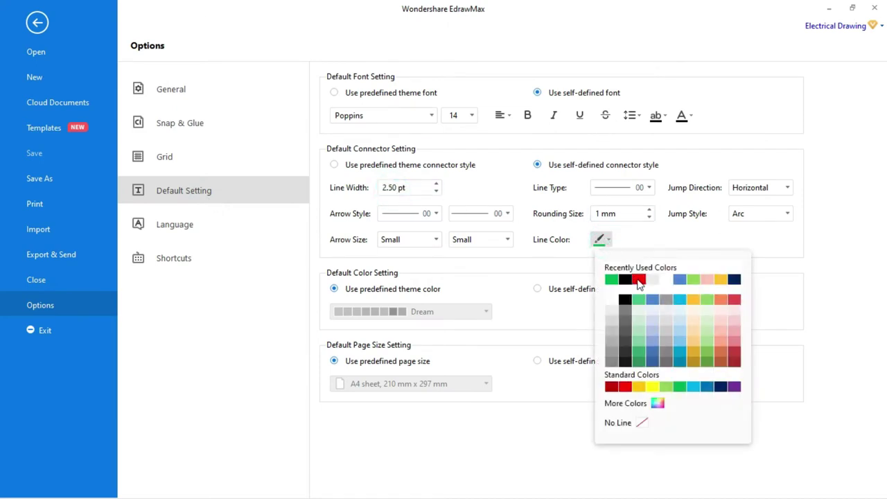
click(639, 280)
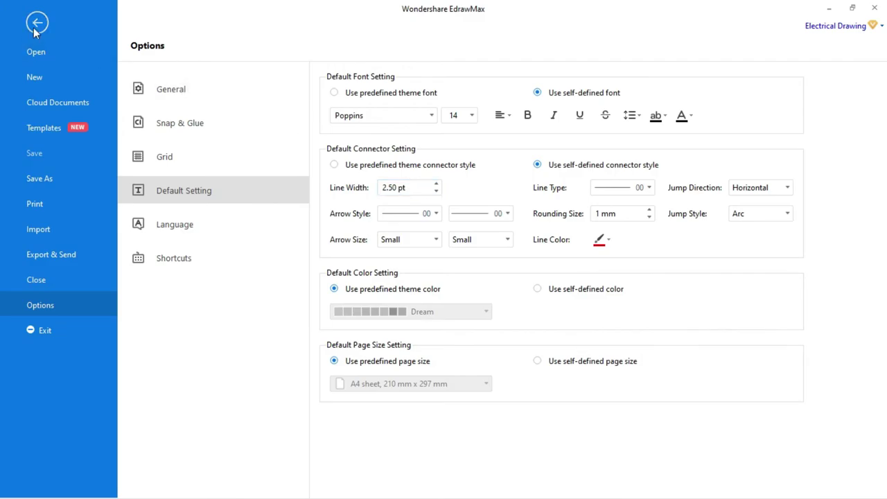
click(34, 25)
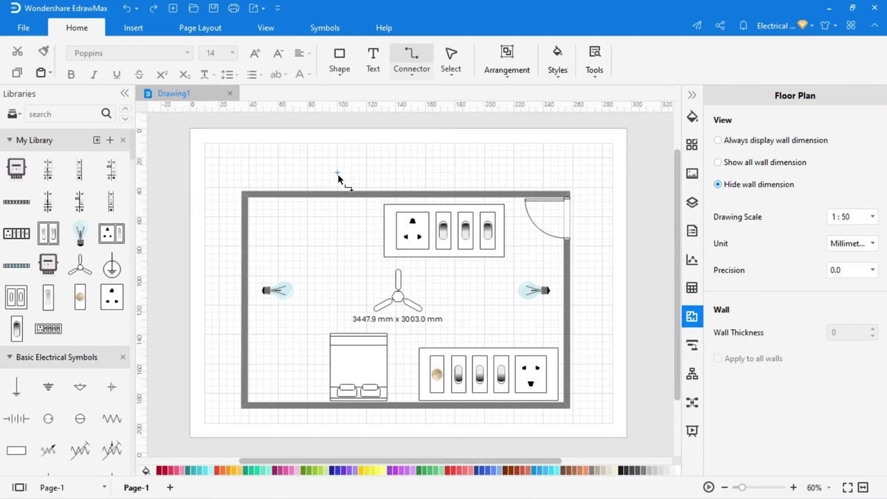
- Run a red connector from above the top wall to the upper switchboard's first switch, passing below the board, and move the fan down
mouse_move(337, 173)
mouse_down()
mouse_move(348, 245)
mouse_move(448, 251)
mouse_up()
scroll(293, 276, up, 4)
drag(258, 261, 258, 280)
click(451, 58)
drag(363, 299, 362, 317)
click(260, 280)
drag(261, 284, 262, 290)
- Branch red connectors from the supply wire's corner to the upper switchboard's second and third switches
click(412, 59)
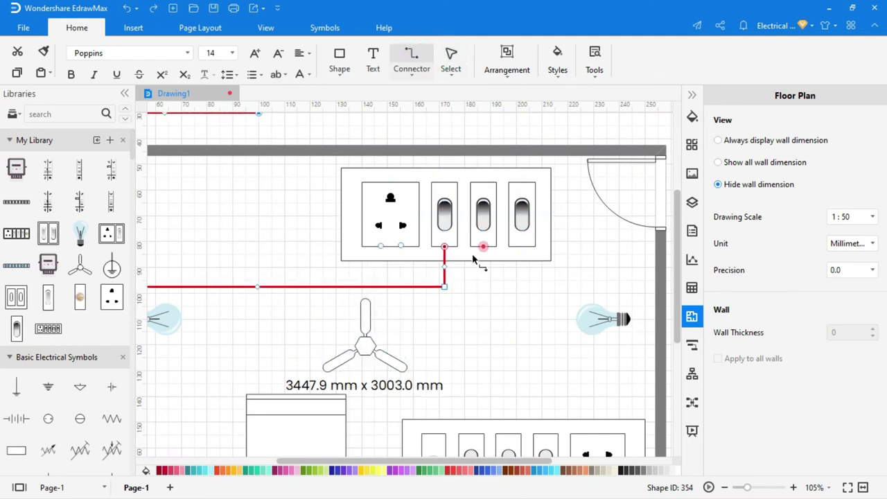
drag(452, 266, 492, 217)
key(ctrl+z)
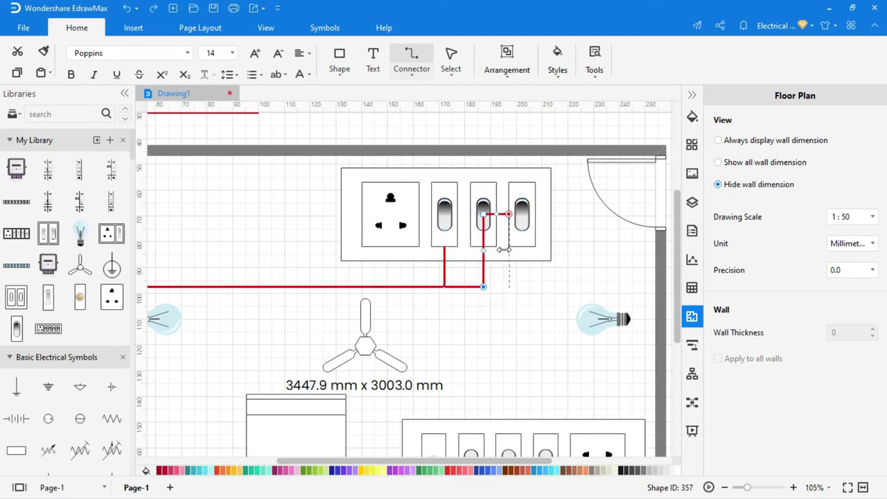
scroll(506, 225, up, 5)
key(ctrl+1)
click(463, 313)
key(ctrl+3)
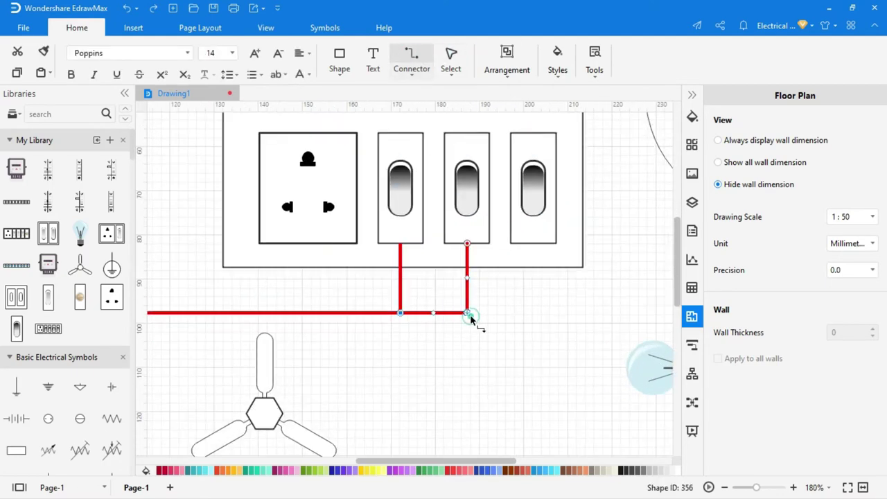
drag(468, 313, 509, 201)
click(505, 293)
scroll(505, 293, down, 6)
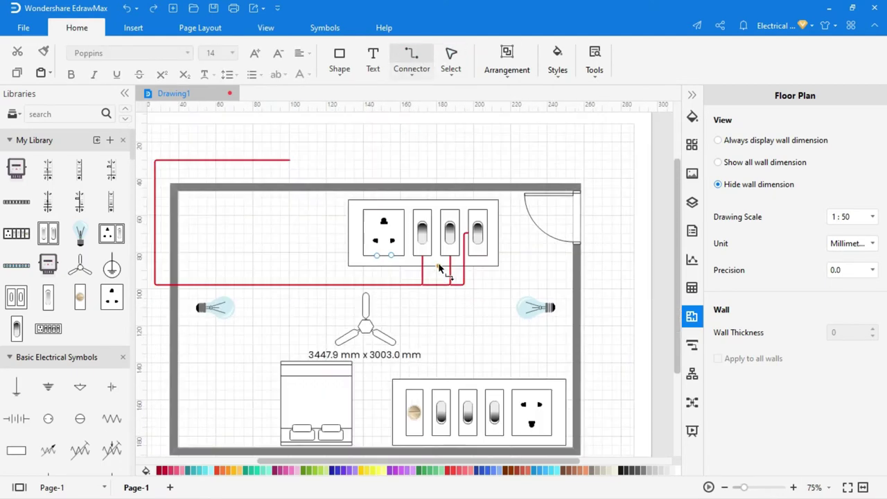
- Move the supply wire's vertical run right so it drops straight down from its starting point above the wall
click(451, 58)
click(155, 222)
drag(155, 223, 290, 222)
click(483, 303)
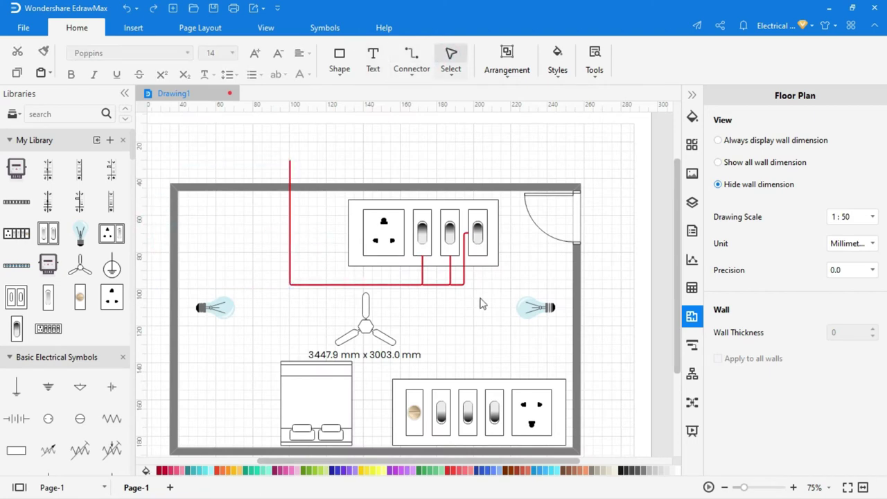
- Connect the upper socket's lower pin to the top of the first switch and route the wire between them
click(424, 215)
scroll(424, 216, up, 3)
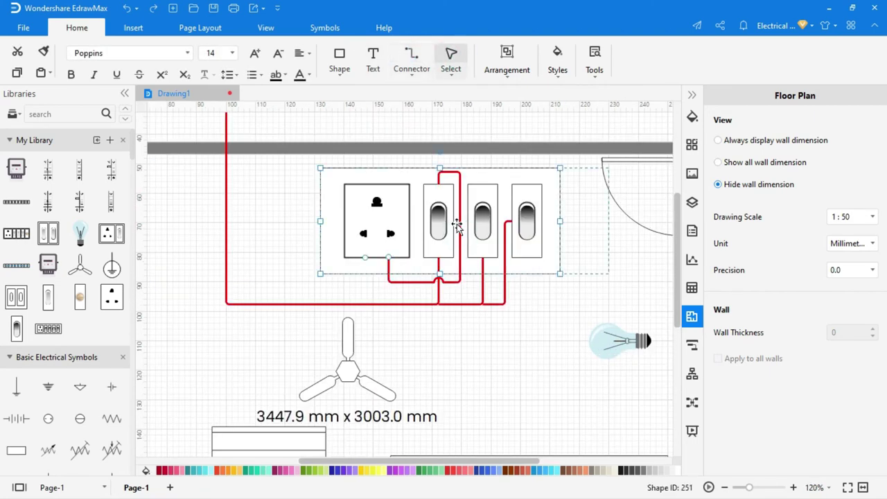
click(459, 230)
scroll(416, 227, up, 3)
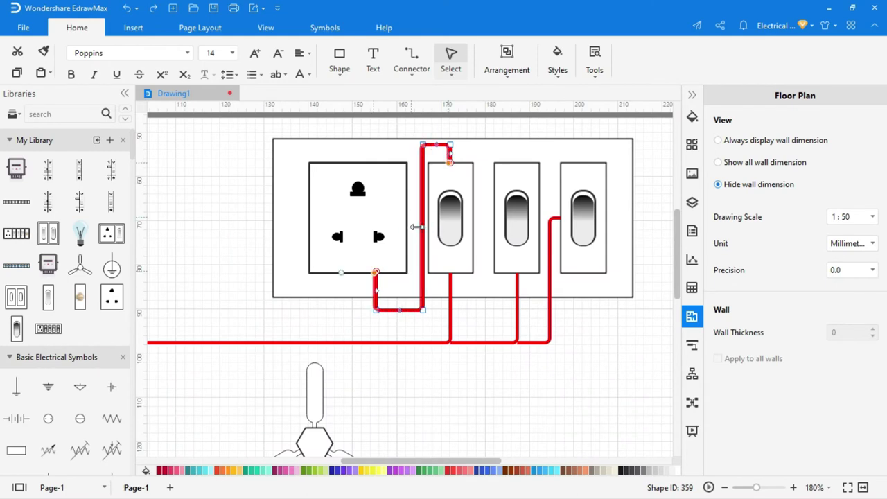
- Connect the top of the upper switchboard's second switch to the left bulb, routing the red wire along the top wall
scroll(393, 289, down, 6)
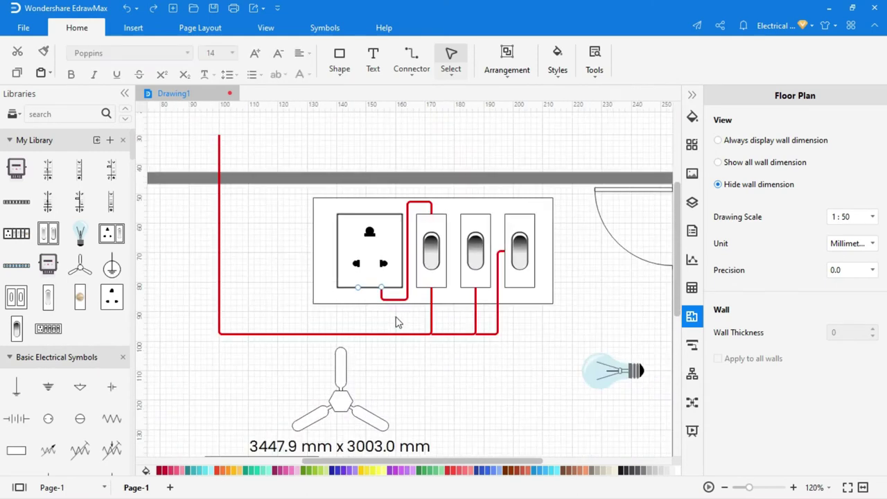
key(ctrl+3)
drag(511, 238, 262, 333)
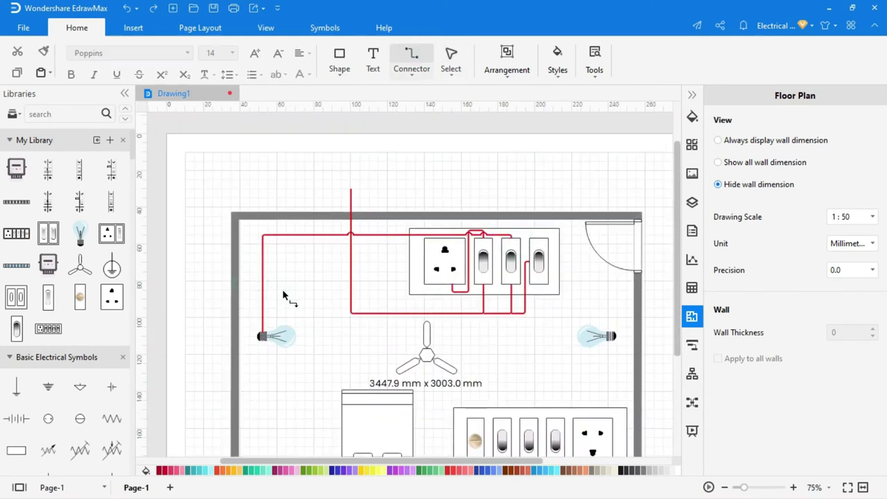
scroll(282, 289, up, 4)
click(451, 55)
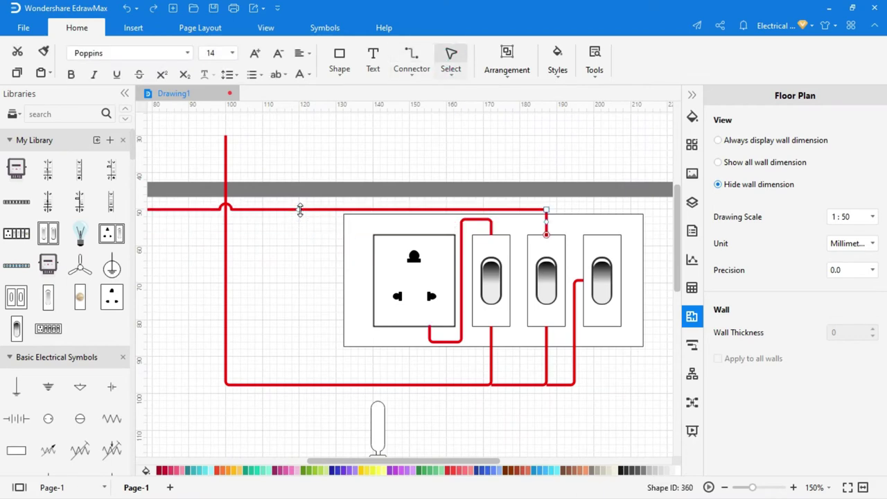
scroll(299, 231, down, 3)
scroll(650, 216, down, 3)
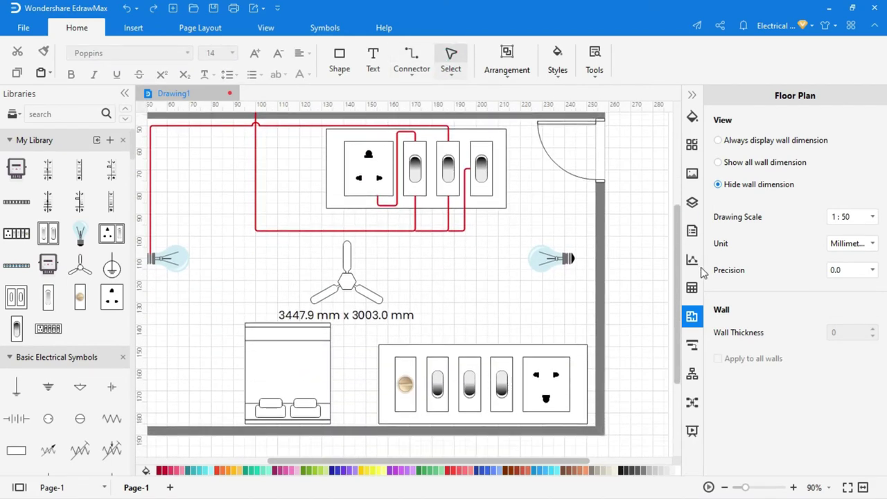
- Run a red connector from the supply wire to the lower switchboard's third switch and branch it to the first switch
click(414, 61)
drag(406, 233, 501, 356)
drag(502, 293, 404, 282)
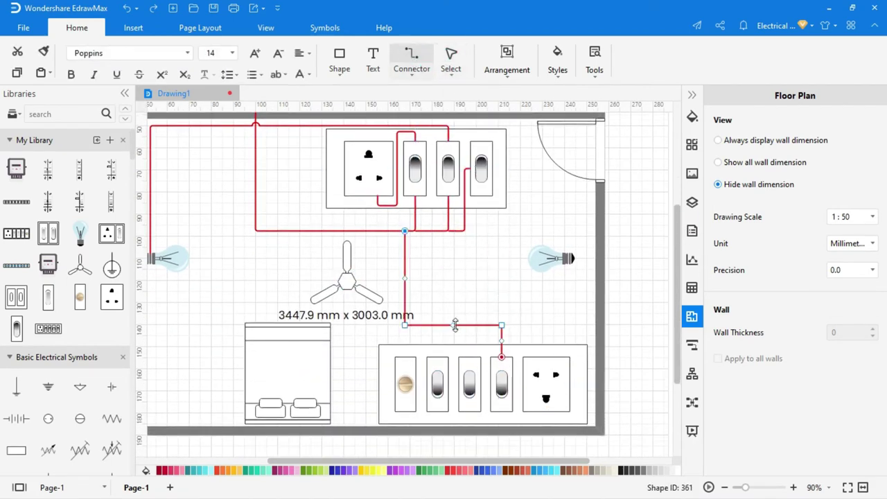
drag(453, 324, 454, 281)
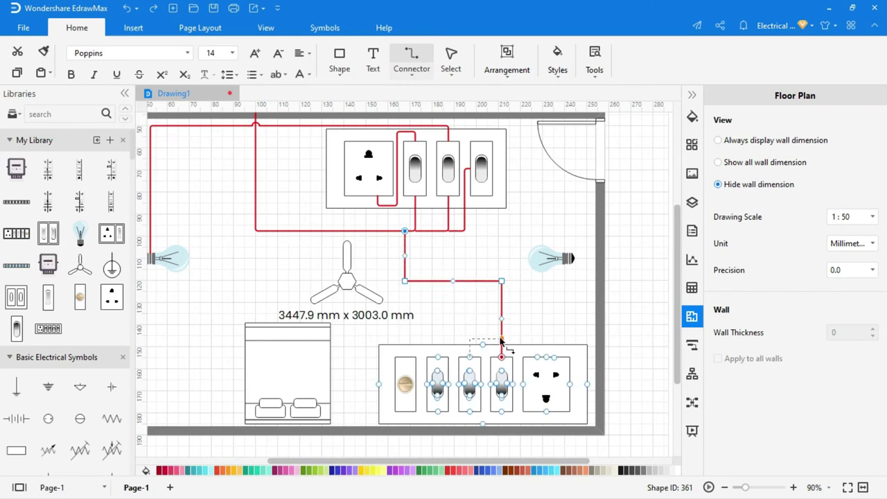
drag(500, 338, 502, 320)
key(ctrl+z)
click(527, 326)
- Connect the bottom of the lower third switch to the socket's upper left pin and route the red wire between them
drag(502, 411, 537, 357)
drag(591, 374, 518, 364)
scroll(520, 383, up, 5)
drag(677, 312, 690, 348)
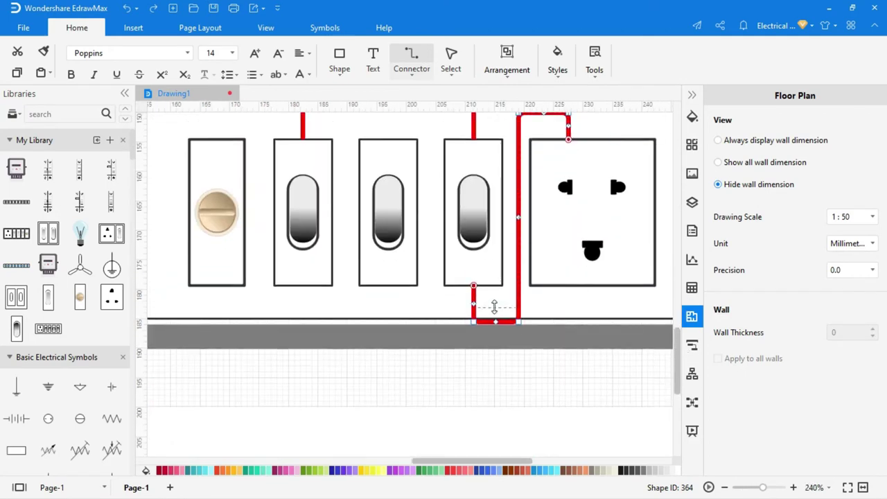
drag(494, 307, 495, 296)
drag(543, 114, 544, 130)
- Draw two red connectors from the upper third switch to the top and bottom of the lower middle switch
scroll(570, 261, down, 4)
drag(676, 294, 674, 252)
drag(494, 205, 479, 419)
mouse_move(494, 131)
mouse_down()
mouse_move(489, 484)
mouse_move(479, 388)
mouse_up()
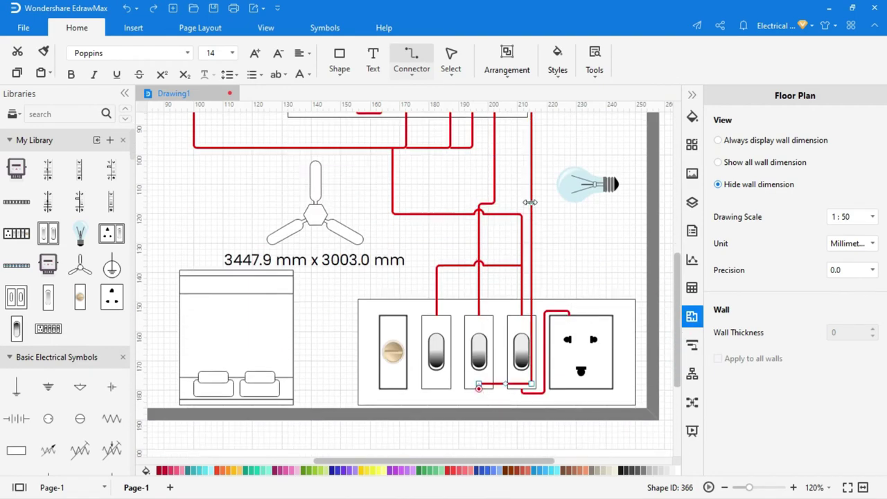
drag(530, 201, 504, 213)
mouse_move(490, 383)
mouse_down()
mouse_move(493, 405)
mouse_move(490, 394)
mouse_up()
scroll(493, 395, up, 5)
drag(676, 345, 673, 240)
drag(504, 224, 504, 195)
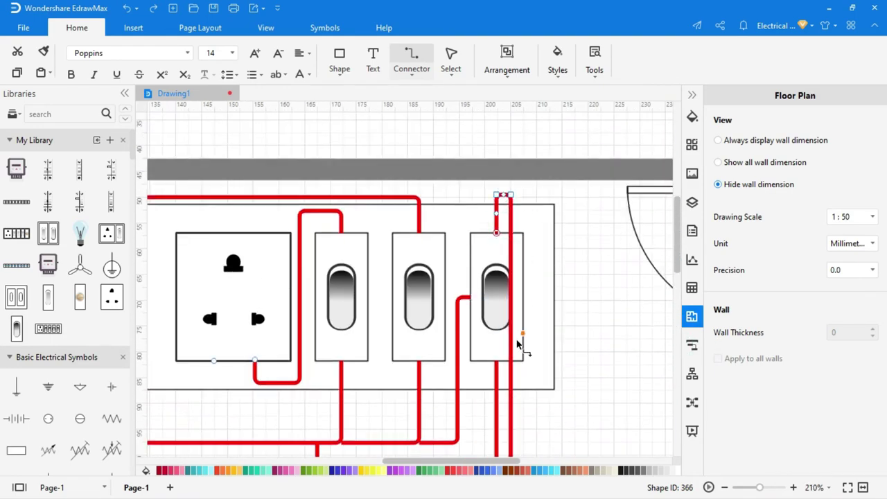
- Reroute the second two-way switch wire outside the upper board's right edge and around the right side of the lower socket
scroll(516, 343, down, 10)
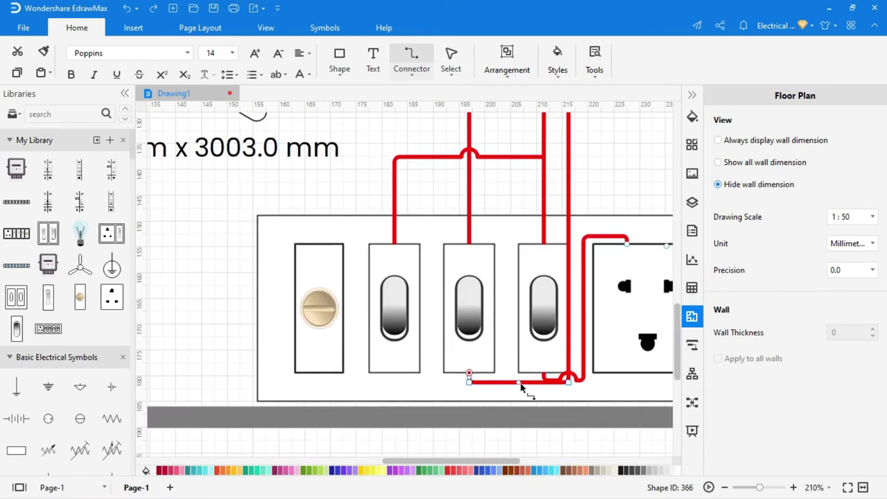
click(450, 57)
scroll(539, 227, down, 6)
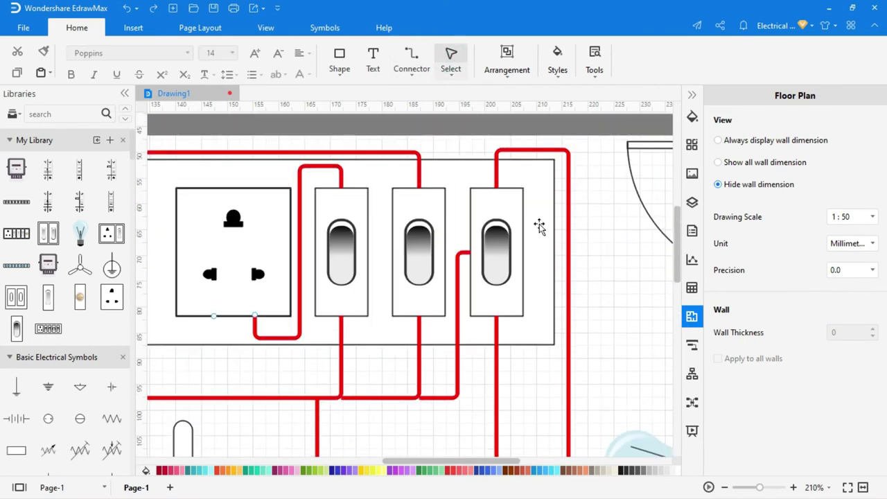
scroll(539, 227, down, 6)
drag(676, 280, 676, 323)
click(529, 401)
click(533, 399)
drag(551, 398, 555, 313)
drag(508, 353, 620, 342)
drag(568, 374, 565, 402)
- Connect the right bulb to the right side of the lower middle switch, routing the red wire above the lower board
click(575, 293)
mouse_move(606, 246)
mouse_down()
mouse_move(531, 367)
mouse_move(520, 368)
mouse_up()
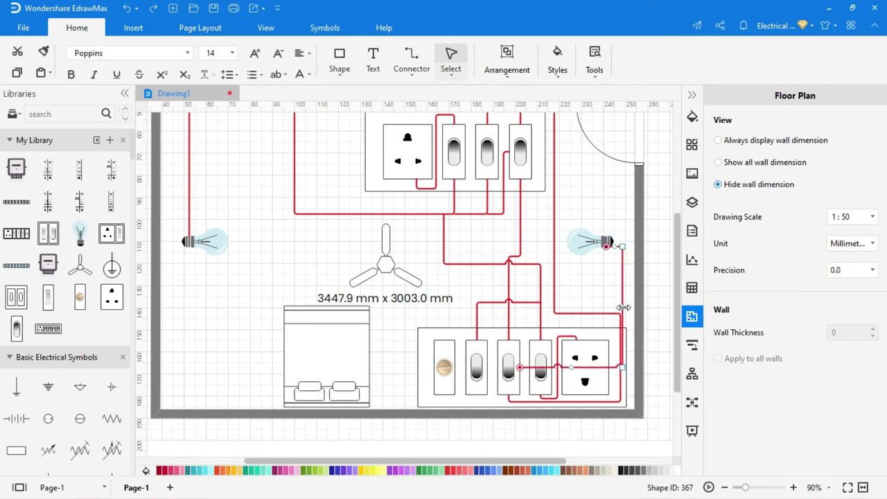
drag(623, 307, 571, 316)
drag(545, 367, 541, 318)
drag(544, 352, 527, 343)
scroll(525, 343, up, 5)
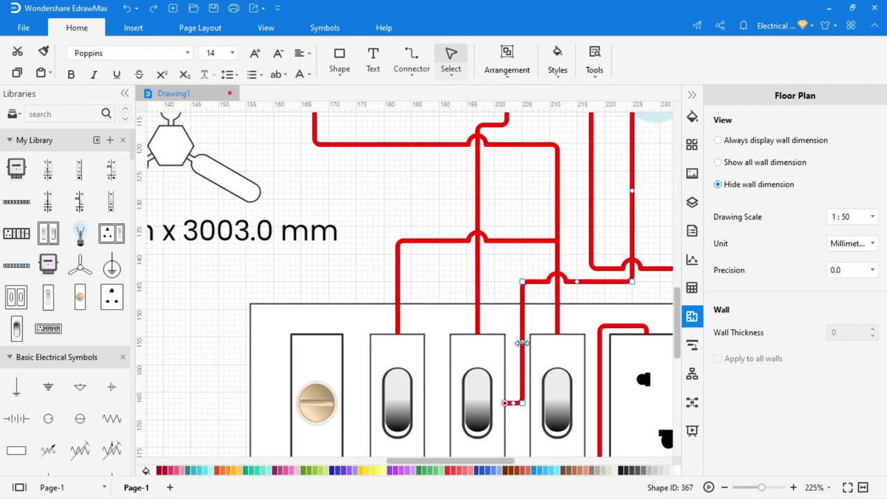
scroll(527, 350, down, 4)
scroll(643, 260, down, 3)
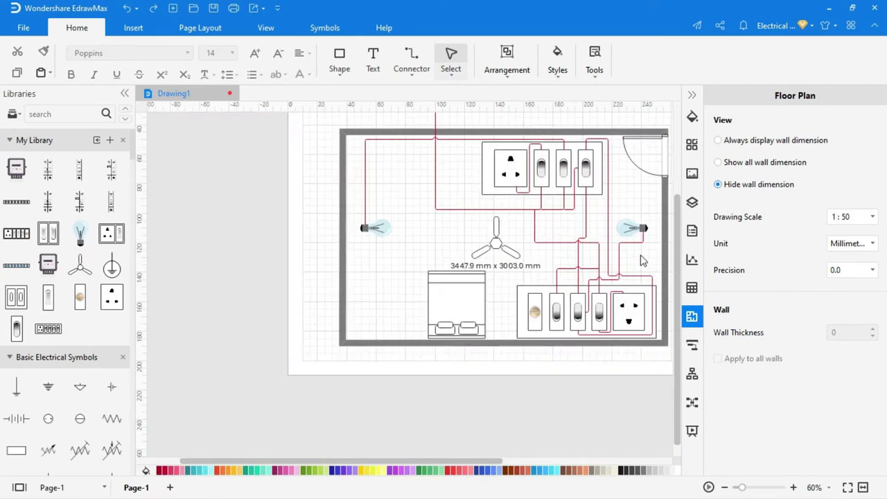
- Wire the lower first switch to the bottom of the fan regulator and the regulator's top to the fan in red
scroll(642, 260, up, 2)
key(ctrl+3)
drag(514, 368, 482, 368)
drag(482, 313, 428, 246)
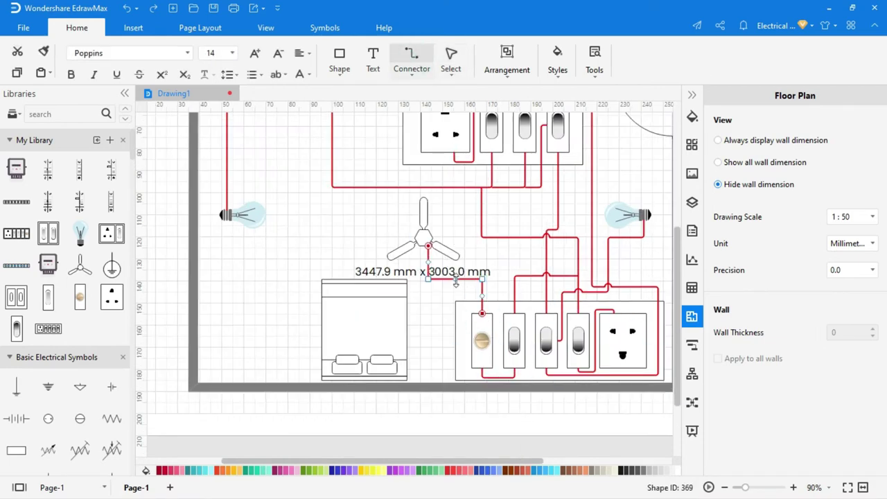
click(505, 286)
scroll(420, 303, down, 3)
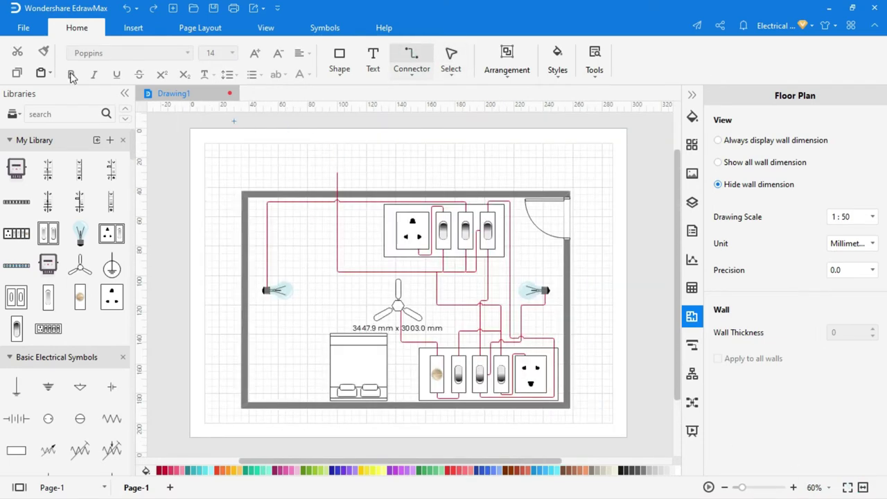
- Set the default connector line color to black
click(24, 27)
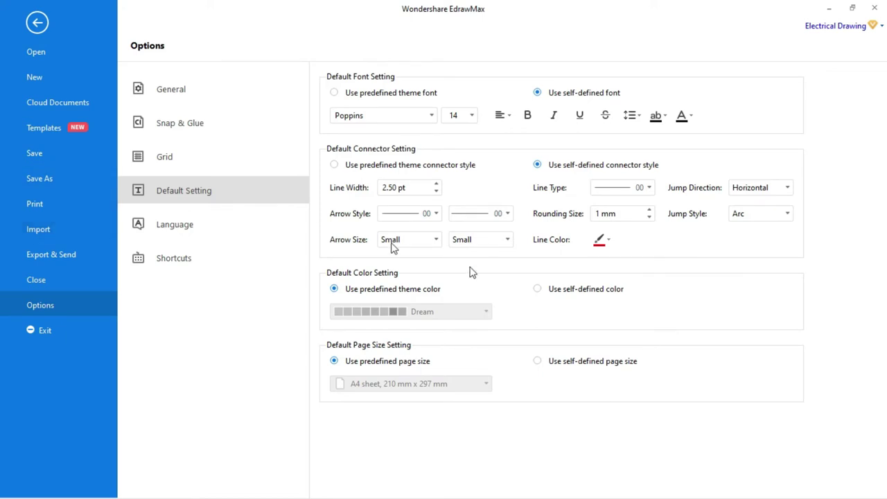
click(609, 242)
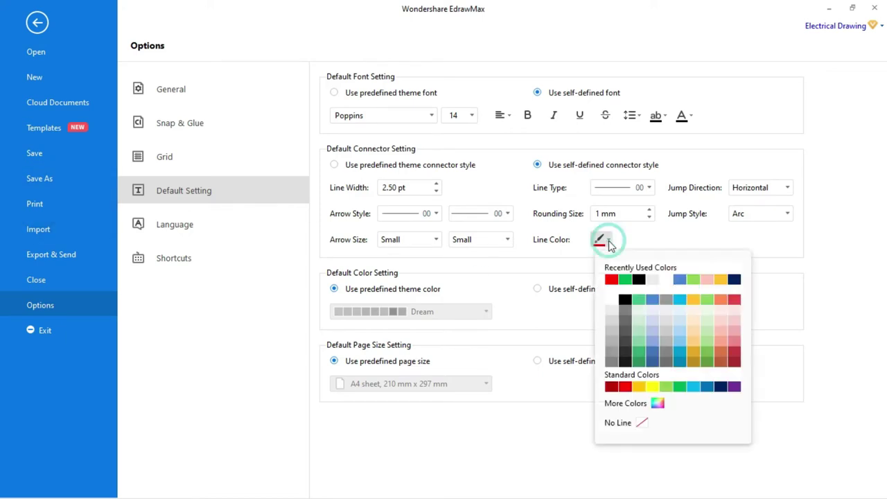
click(638, 280)
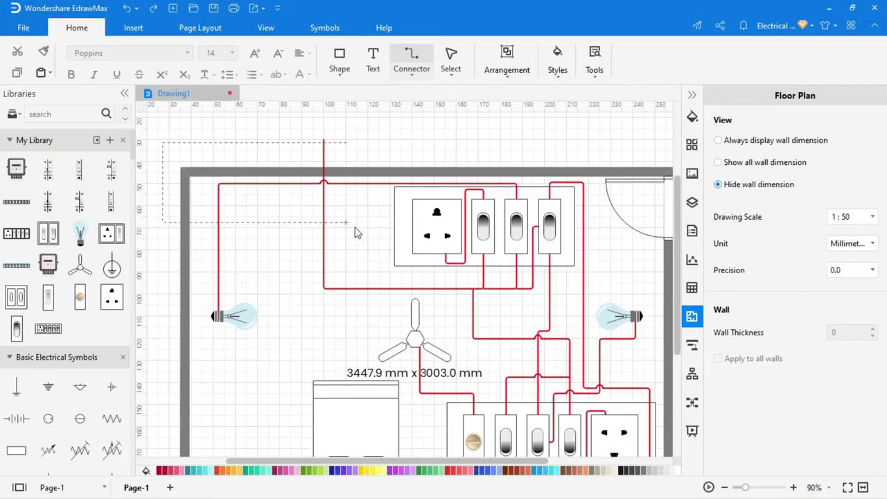
- Run a black connector from above the top wall, beside the red supply, to the upper socket's lower left pin
drag(355, 228, 428, 254)
drag(162, 198, 345, 202)
drag(387, 254, 429, 267)
click(380, 306)
- Branch a black connector from the vertical neutral wire to the left bulb, routing it around the bulb's left side
drag(678, 265, 681, 303)
mouse_move(345, 175)
mouse_down()
mouse_move(218, 246)
mouse_move(211, 275)
mouse_move(218, 259)
mouse_up()
click(223, 261)
key(ctrl+1)
click(214, 267)
click(240, 279)
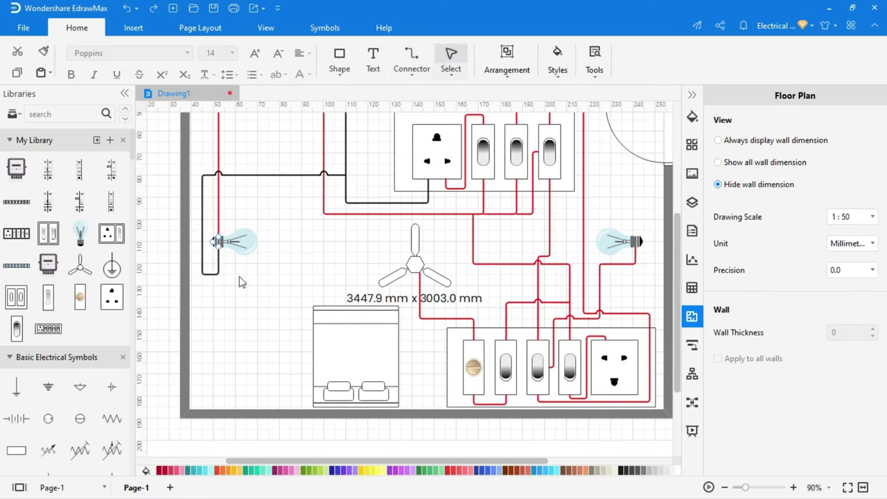
- Branch a black connector from the horizontal neutral wire down to the fan's hub
scroll(419, 428, right, 3)
click(412, 59)
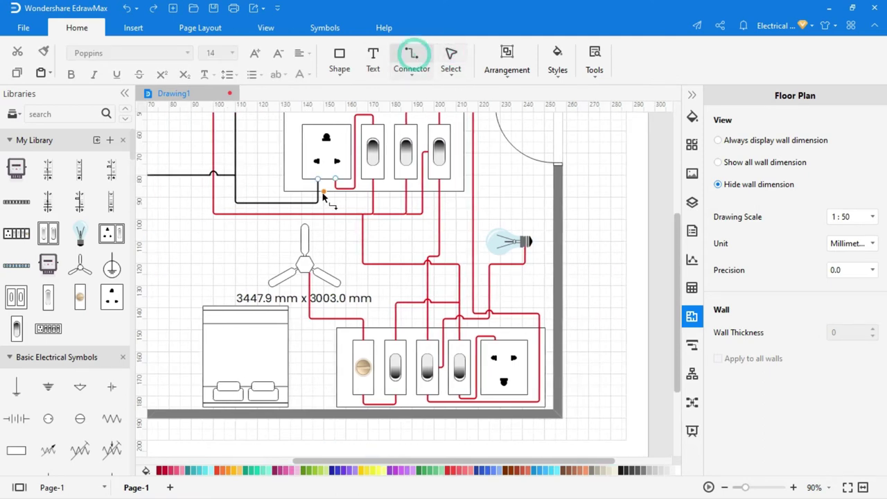
mouse_move(250, 203)
mouse_down()
mouse_move(301, 272)
mouse_move(276, 286)
mouse_up()
scroll(275, 287, up, 5)
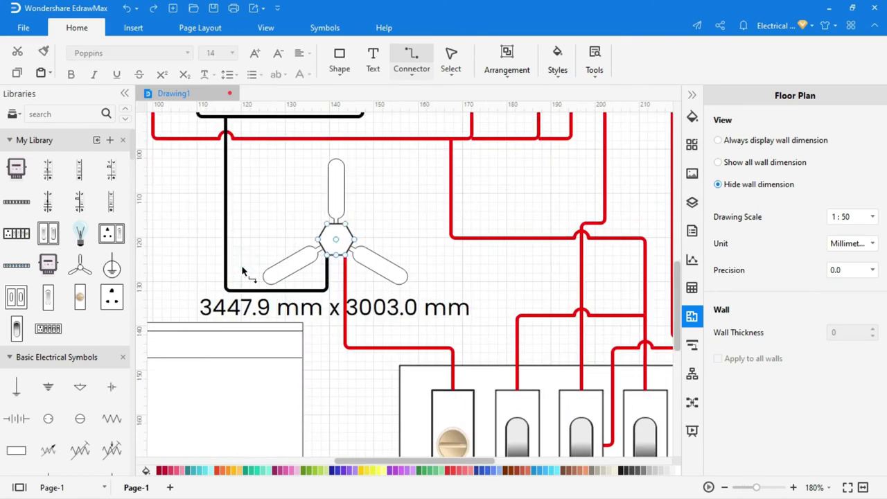
scroll(242, 270, down, 5)
scroll(238, 221, up, 9)
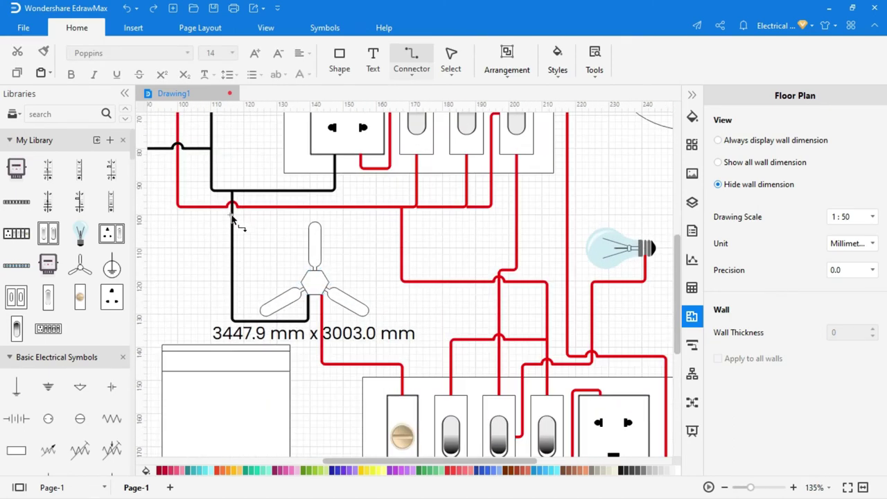
- Connect the right bulb to the neutral wire with a black connector running below the upper switchboard
scroll(564, 252, down, 3)
drag(469, 461, 526, 460)
mouse_move(634, 254)
mouse_down()
mouse_move(163, 255)
mouse_move(219, 192)
mouse_up()
scroll(284, 297, down, 3)
scroll(580, 243, up, 4)
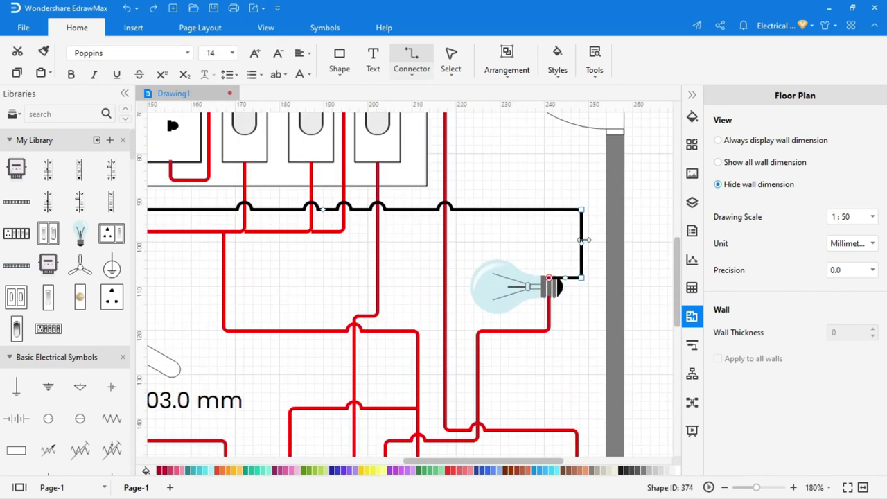
mouse_move(584, 241)
mouse_down()
mouse_move(547, 249)
mouse_move(564, 167)
mouse_up()
key(ctrl+z)
- Branch a black connector from above the right bulb to the lower socket's upper right pin, routed around the bulb's right side
scroll(585, 278, down, 4)
scroll(638, 246, down, 3)
drag(499, 204, 588, 203)
click(562, 264)
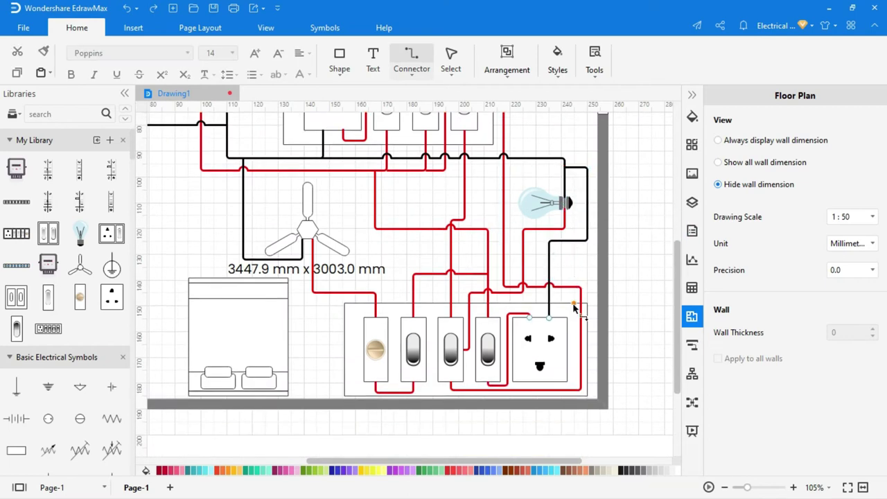
scroll(573, 307, down, 3)
click(846, 487)
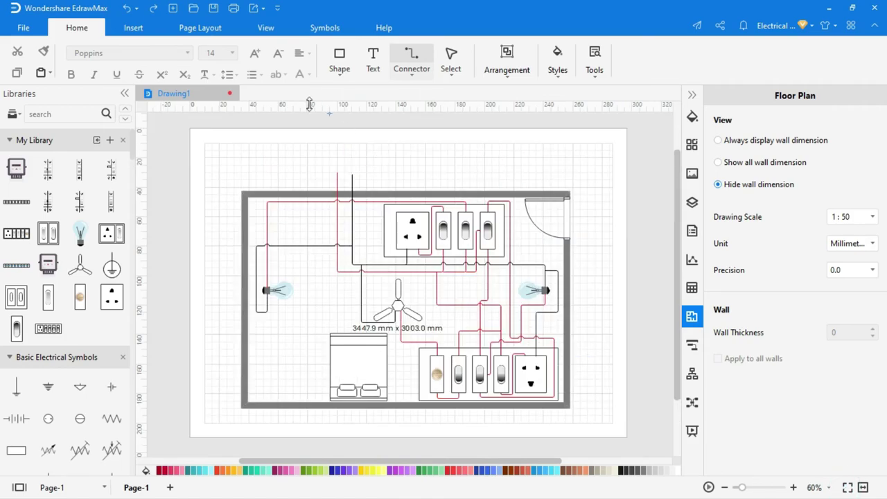
- Set the default connector line color to green and return to the drawing
click(23, 30)
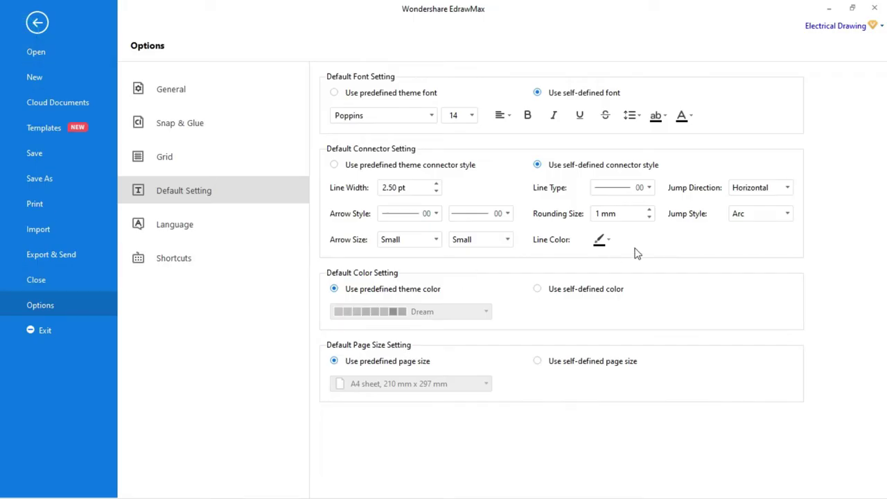
click(607, 240)
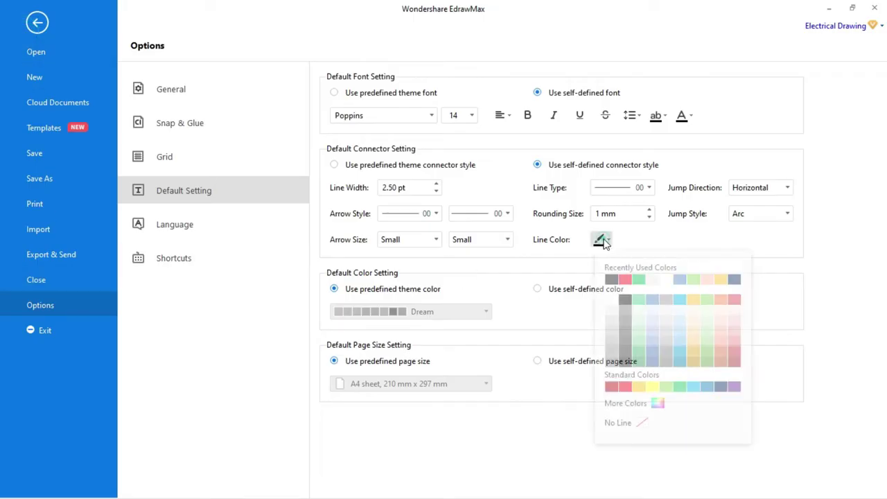
click(683, 390)
click(38, 23)
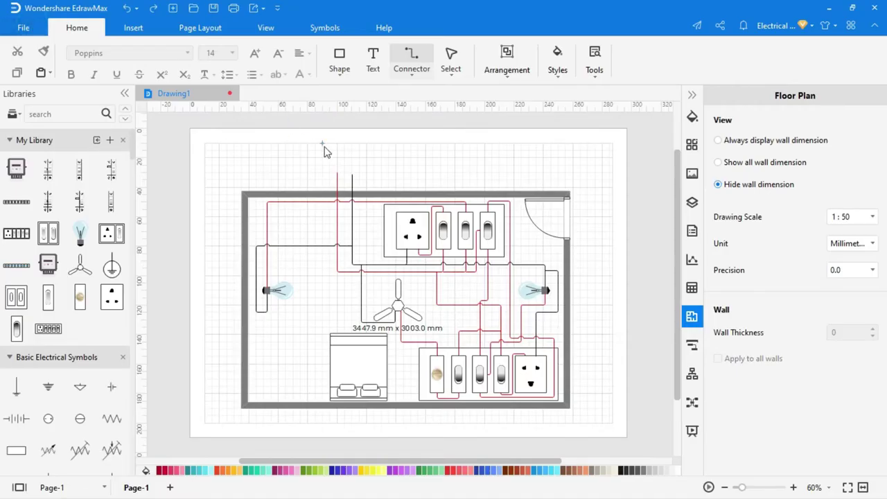
- Run a green connector from the upper socket's top pin to above the top wall, keeping its vertical run beside the black wire
scroll(325, 151, up, 6)
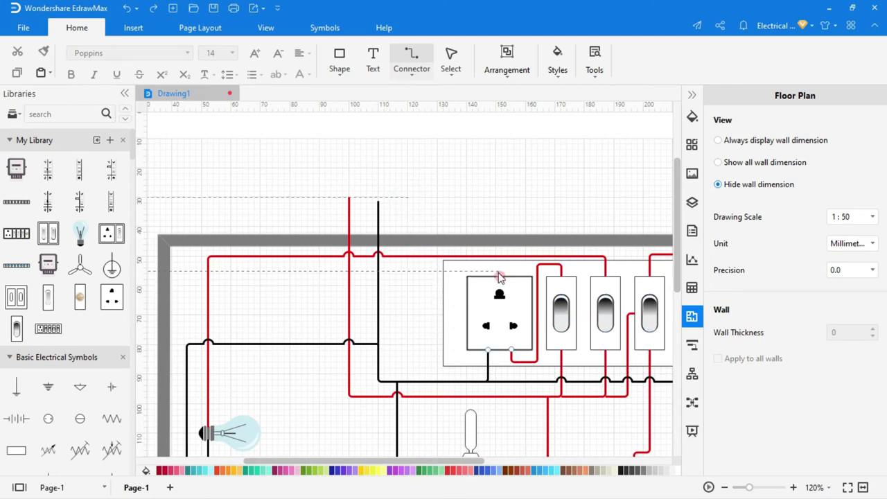
drag(499, 276, 255, 223)
ctrl+scroll(234, 225, down, 1)
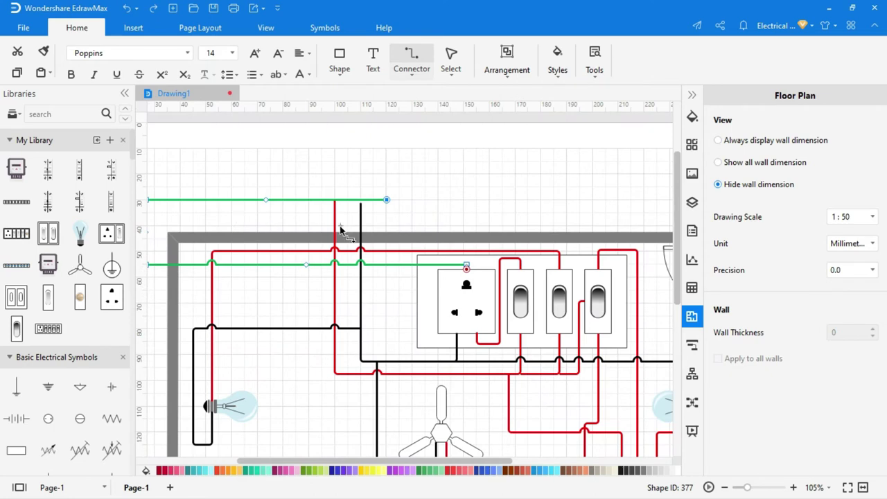
scroll(340, 228, down, 2)
drag(202, 231, 373, 236)
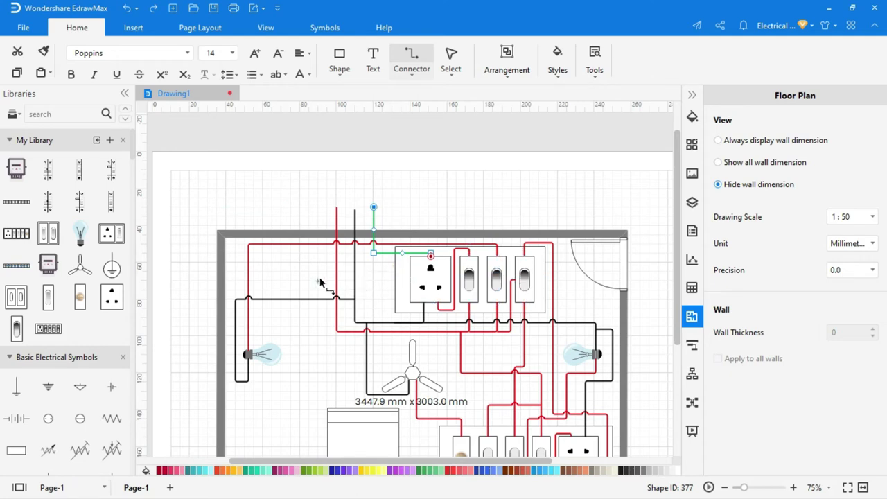
- Draw a green connector from the lower socket's bottom pin to the green wire just left of the upper socket
scroll(429, 254, up, 4)
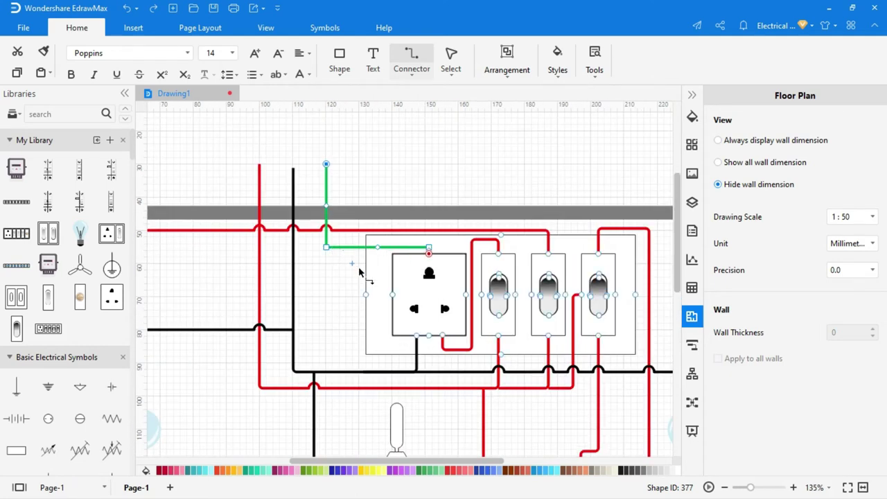
scroll(360, 272, down, 4)
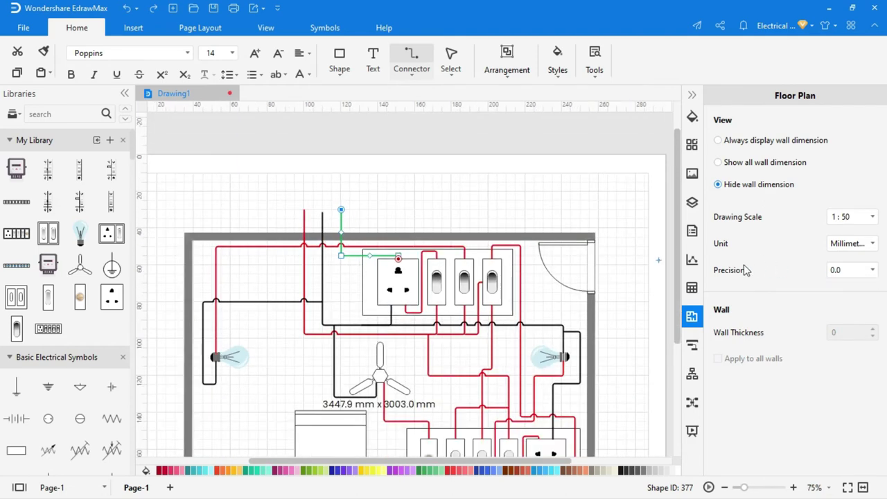
drag(679, 261, 679, 287)
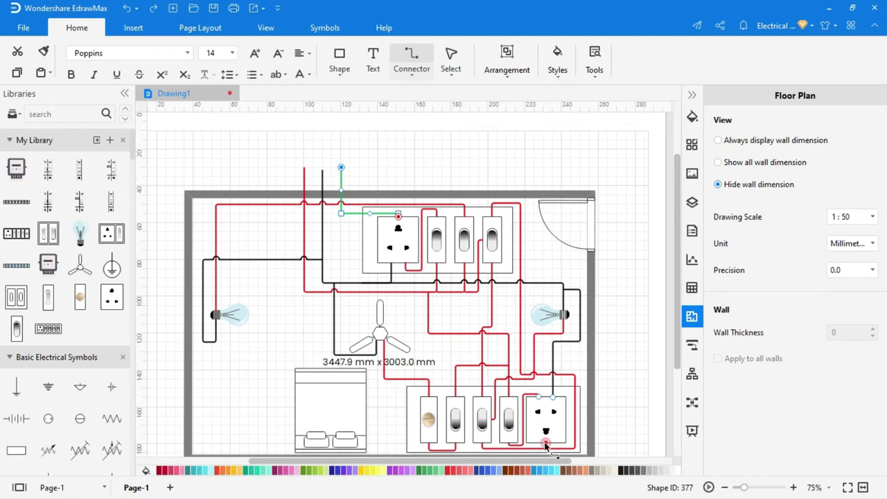
drag(545, 447, 372, 216)
drag(349, 215, 348, 213)
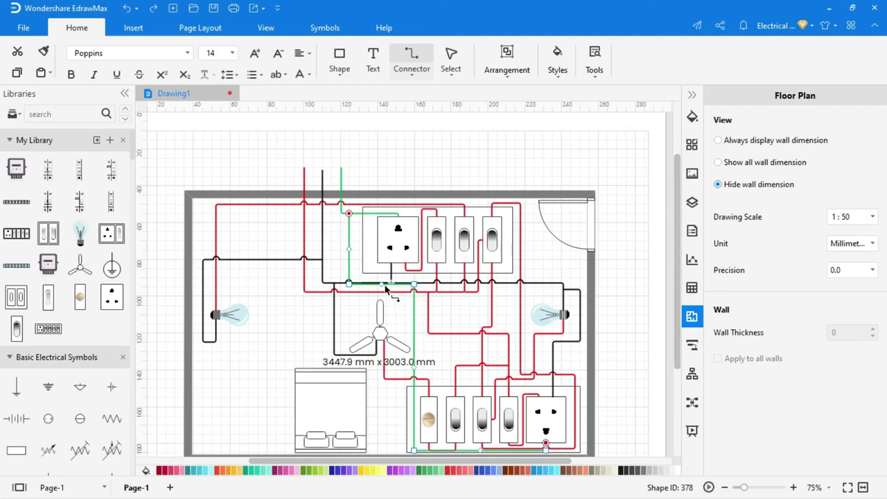
- Raise the new green connector's upper horizontal run to between the top wall and the red wire
drag(382, 281, 371, 202)
scroll(371, 202, up, 6)
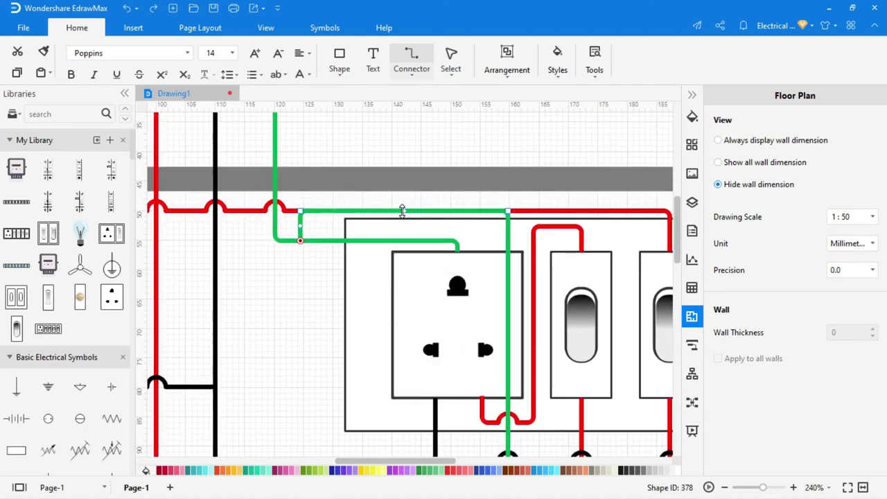
drag(402, 210, 399, 197)
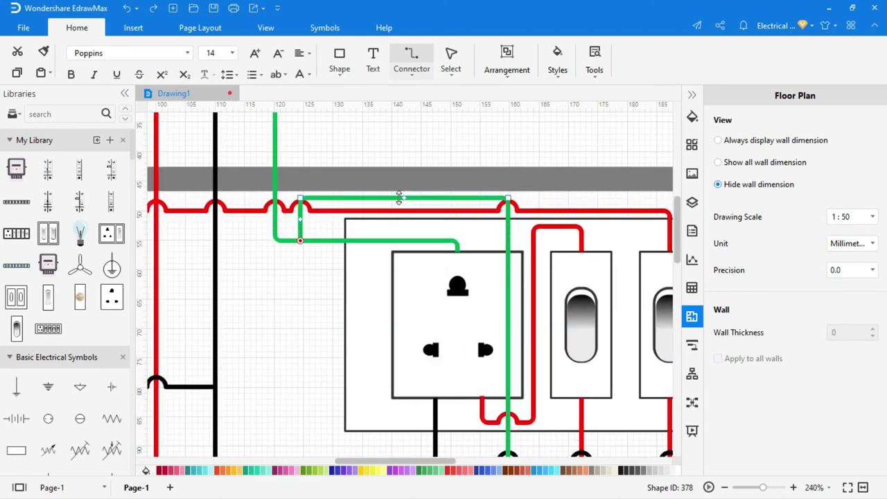
scroll(250, 271, down, 2)
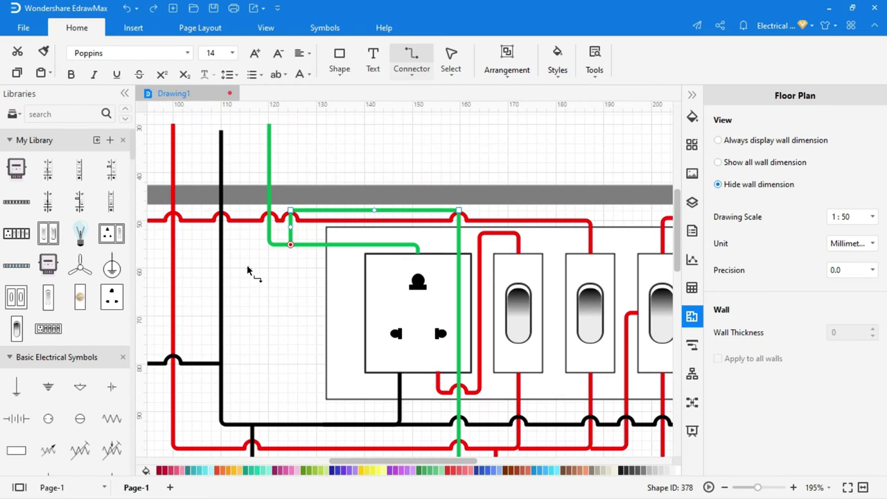
- Move the green connector's long vertical run to the gap between the right bulb's black wire and the right wall
scroll(249, 271, down, 6)
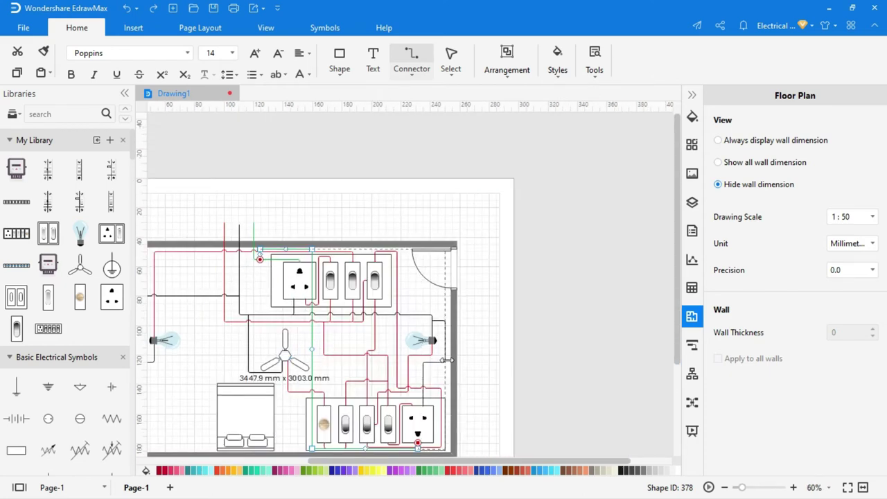
scroll(449, 362, up, 4)
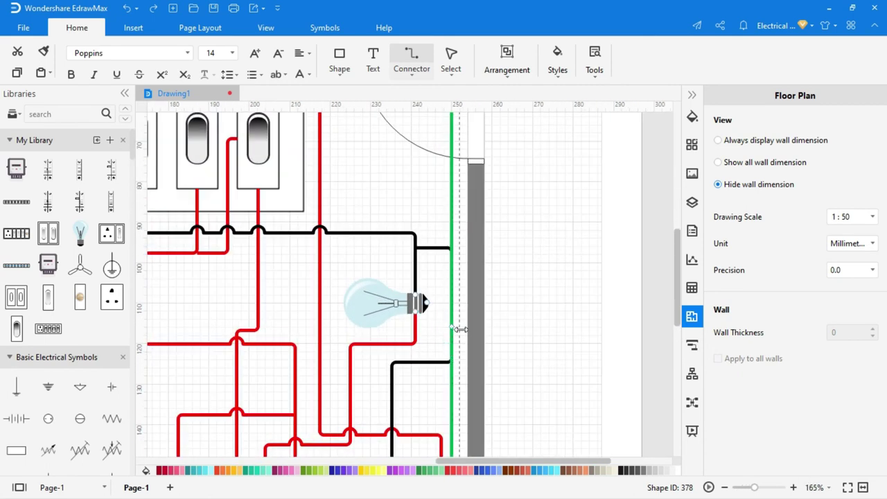
scroll(459, 329, down, 5)
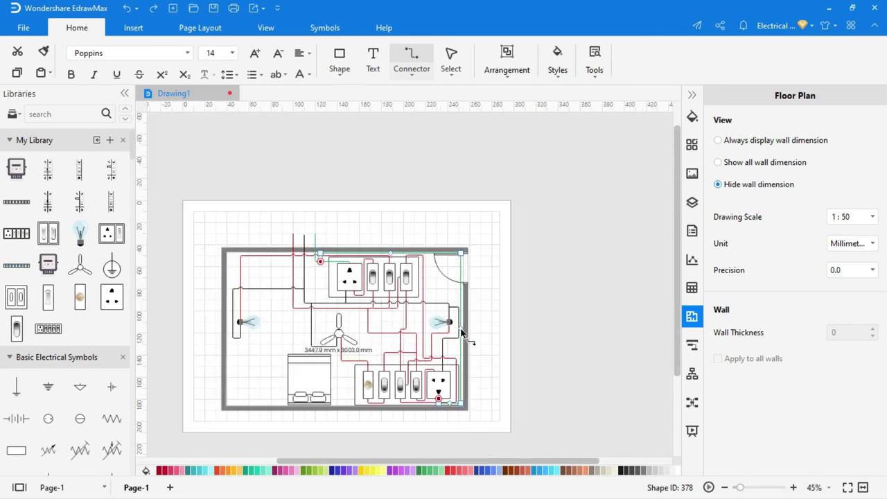
drag(676, 355, 575, 374)
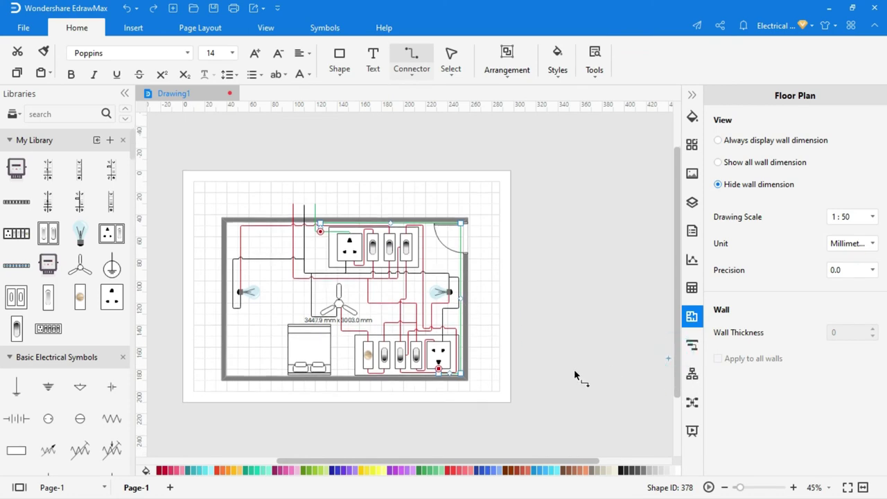
- Reposition the green connector's lower horizontal run so it passes between the lower socket and the red wire beneath it
scroll(449, 372, up, 8)
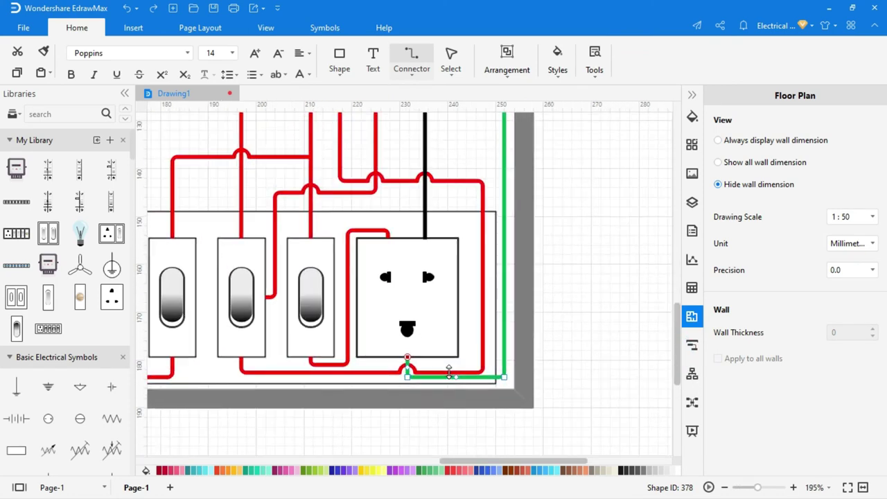
scroll(449, 372, up, 1)
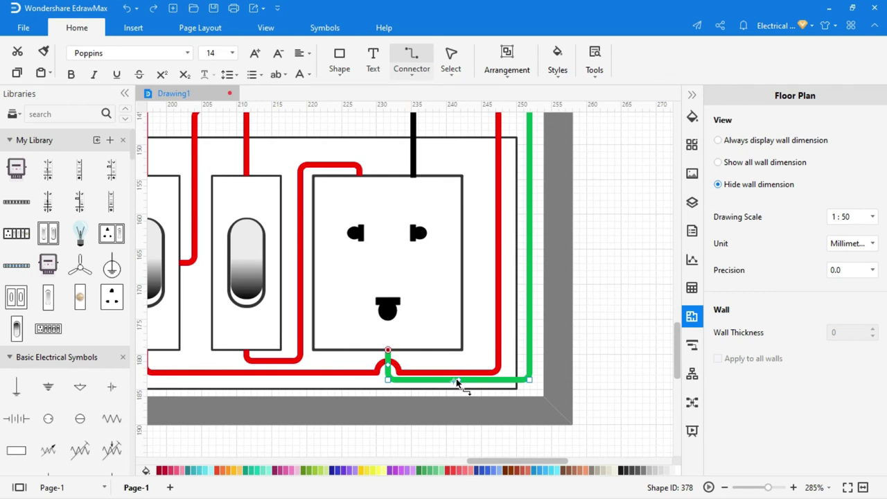
drag(460, 380, 460, 384)
drag(459, 359, 460, 360)
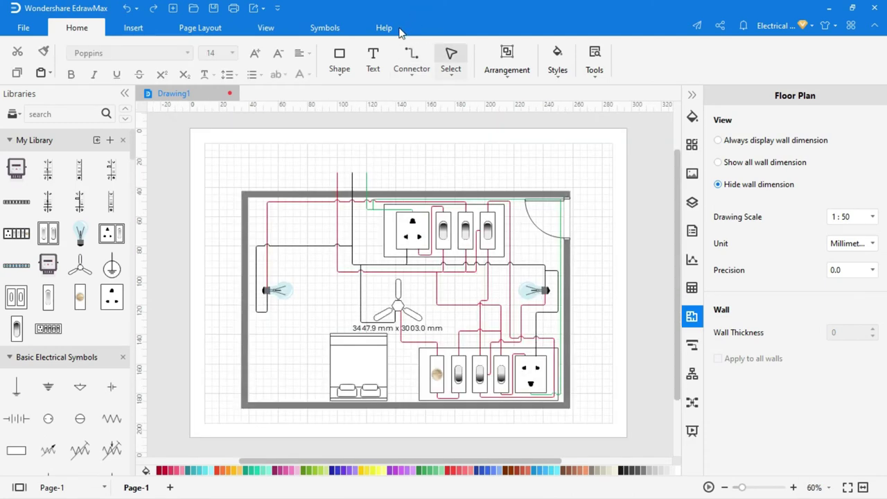
- Add the text labels "Bed Room" below the bottom wall and "Bed" on the bed
click(373, 59)
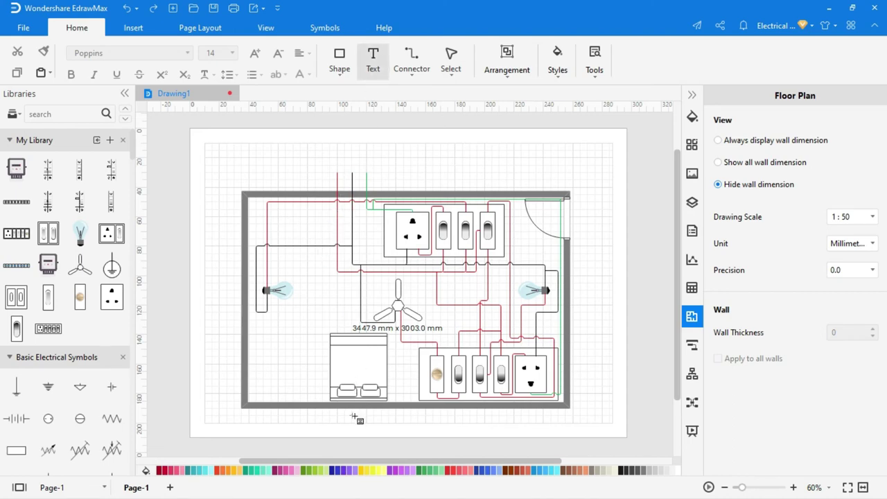
drag(354, 416, 429, 423)
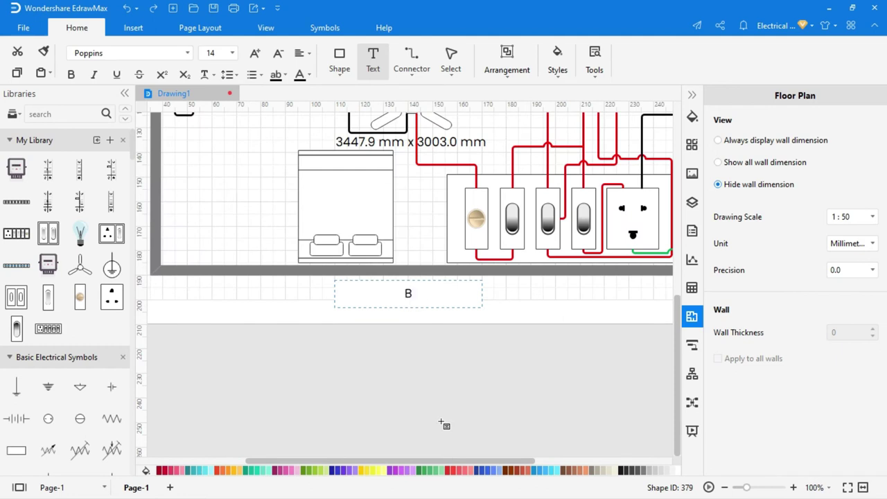
text(Bed Room)
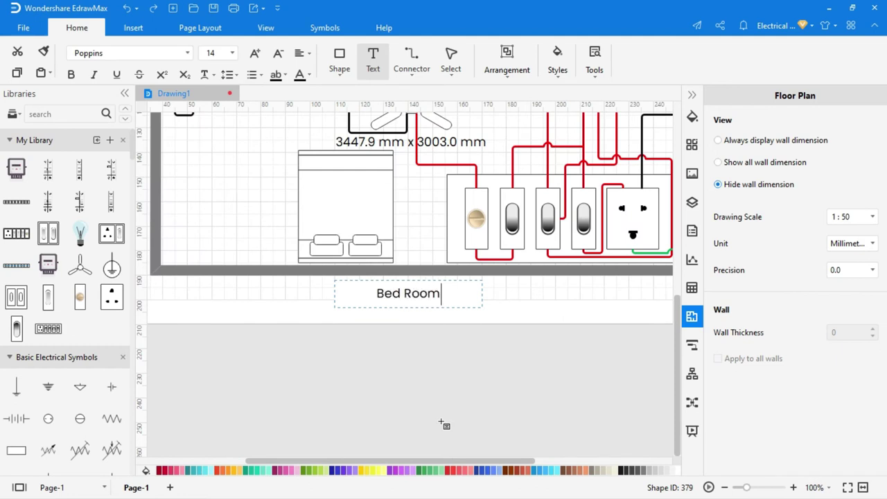
click(819, 491)
drag(196, 291, 259, 320)
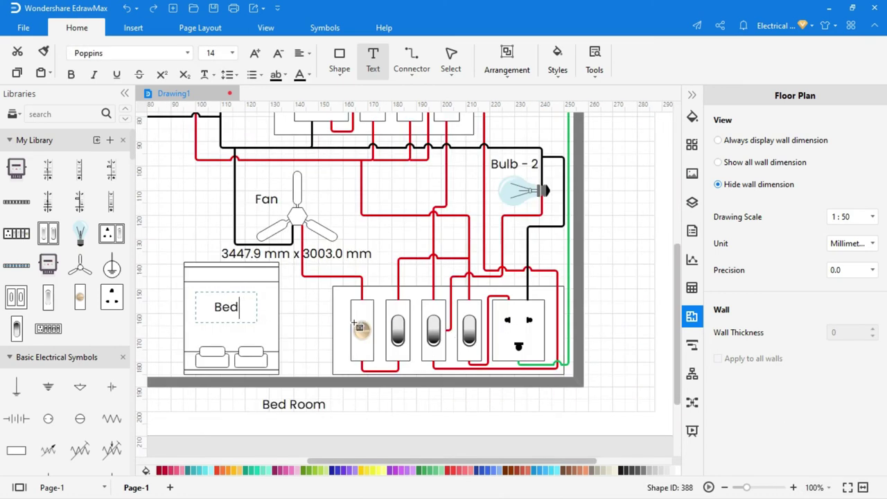
- Add the label "Switch Board - 2", rotate it to read vertically, and place it just left of the lower switchboard
drag(290, 295, 320, 377)
text(Switch Boar)
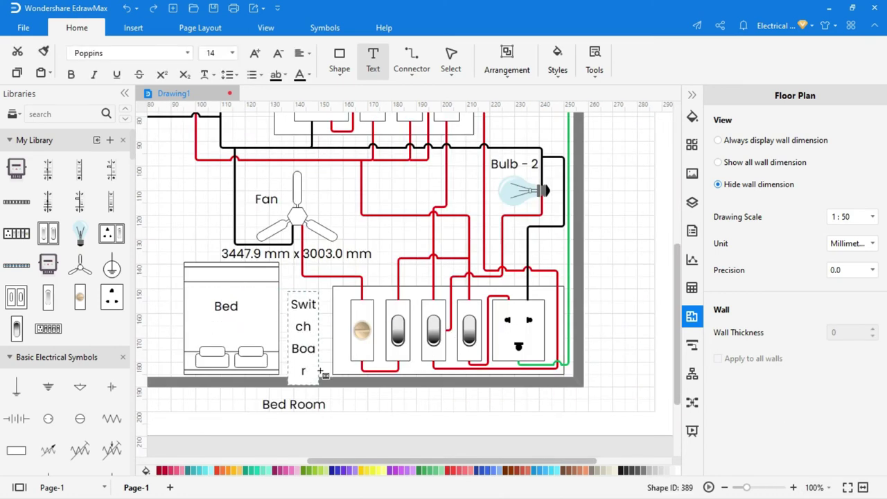
text(d - 2)
click(450, 55)
drag(303, 262, 274, 337)
drag(303, 322, 303, 285)
- Copy the switchboard label to the left side of the upper switchboard and change its text to "Switch Board - 1"
drag(243, 318, 261, 159)
key(ctrl+d)
scroll(262, 159, up, 3)
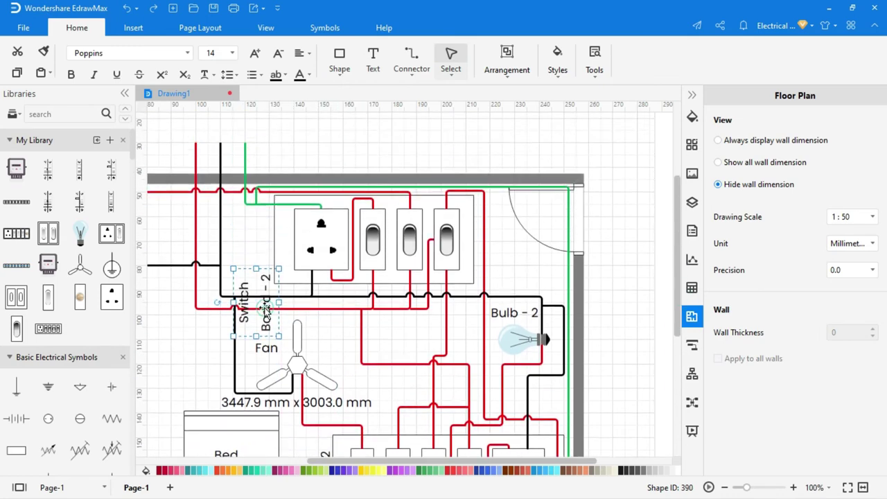
drag(262, 308, 262, 256)
double_click(262, 256)
click(509, 266)
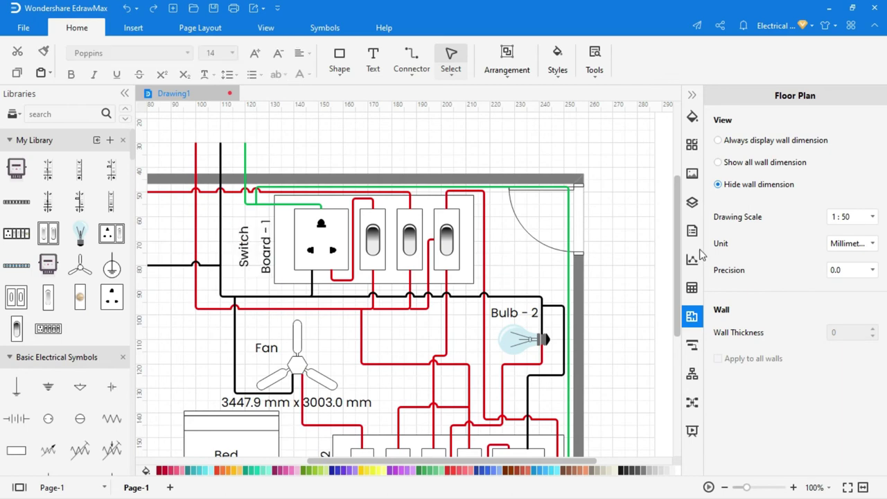
- Add the label "Phase", rotate it to read vertically, and place it above the red supply wire's end
click(862, 487)
click(815, 488)
click(801, 392)
drag(677, 285, 675, 211)
click(373, 60)
text(p)
mouse_move(278, 212)
mouse_down()
mouse_move(297, 259)
mouse_move(350, 236)
mouse_up()
click(451, 56)
drag(315, 197, 316, 258)
drag(314, 243, 284, 265)
- Copy the "Phase" label above the black supply wire and change its text to "Neutral"
drag(319, 267, 286, 217)
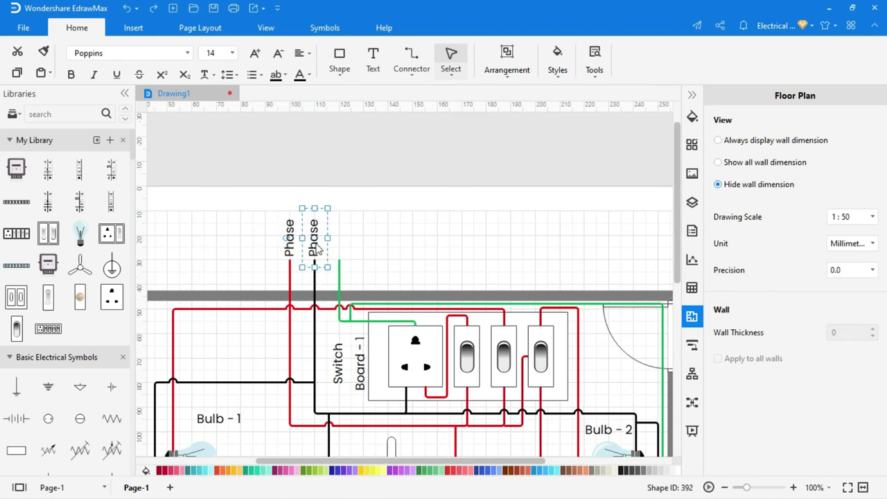
key(Escape)
key(ctrl+l)
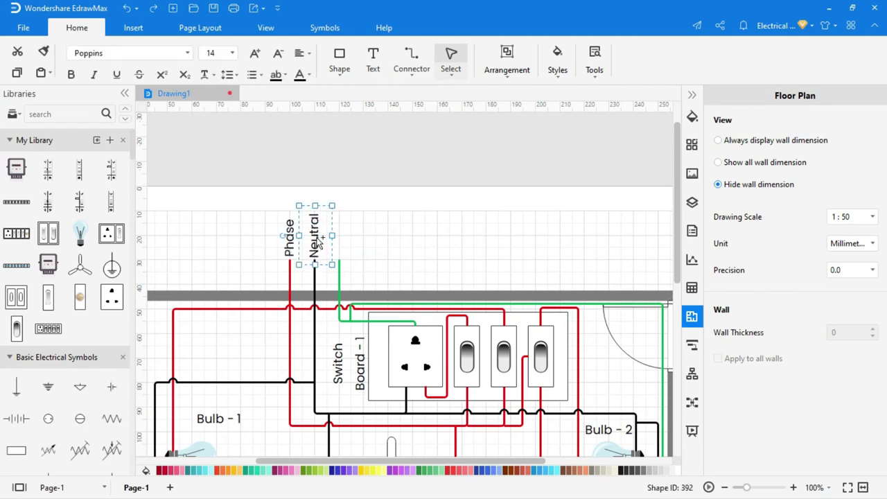
- Copy the "Neutral" label above the green supply wire and change its text to "Earth"
drag(317, 242, 348, 245)
double_click(341, 242)
text(Earth)
click(385, 240)
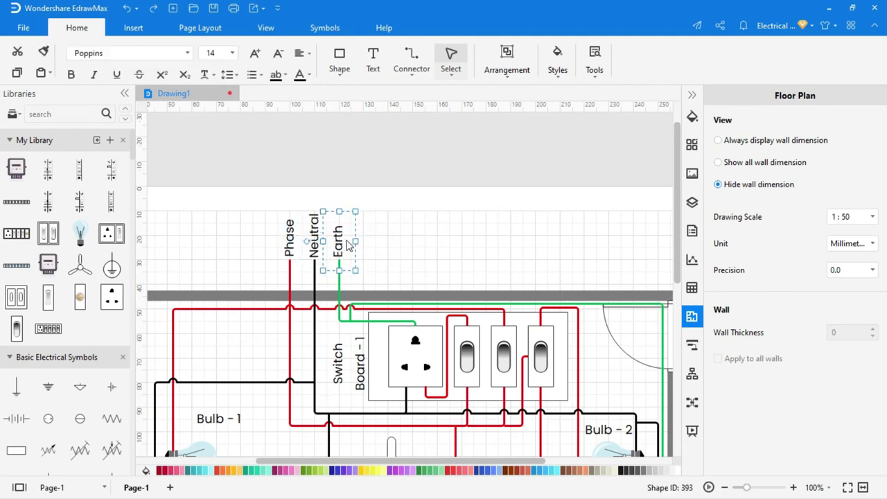
click(356, 219)
- Fit the whole drawing page in view and open the view options
click(848, 487)
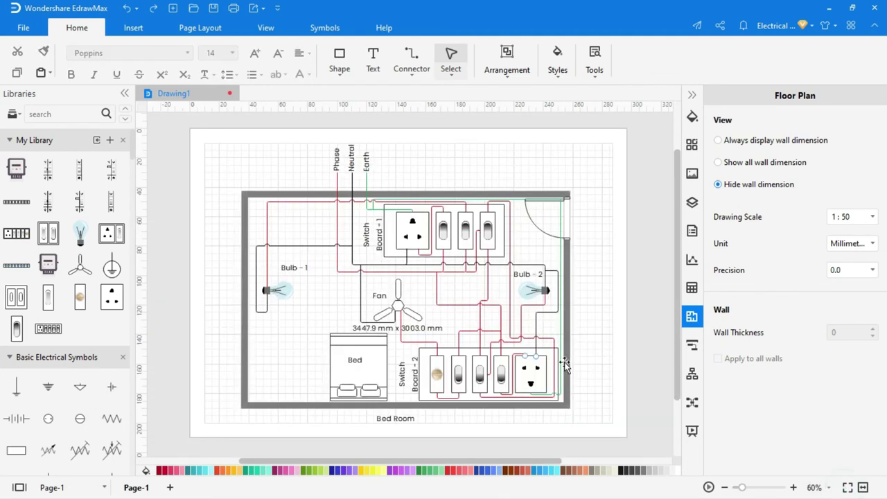
click(265, 28)
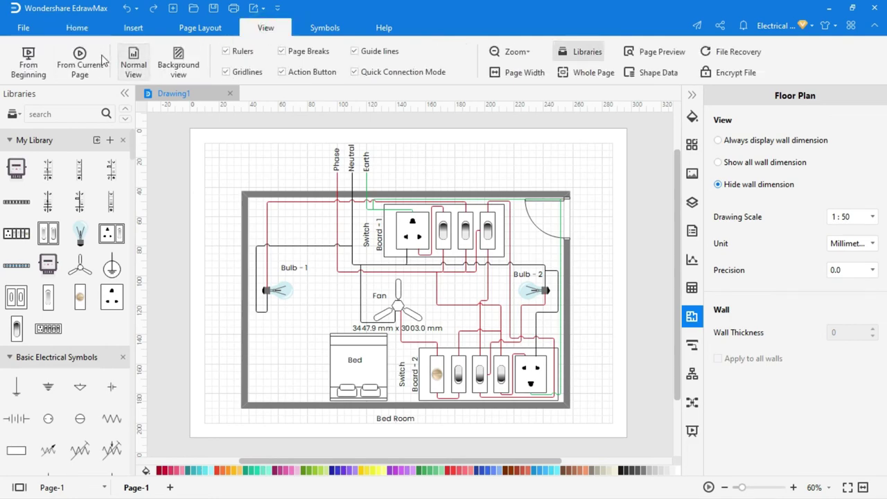